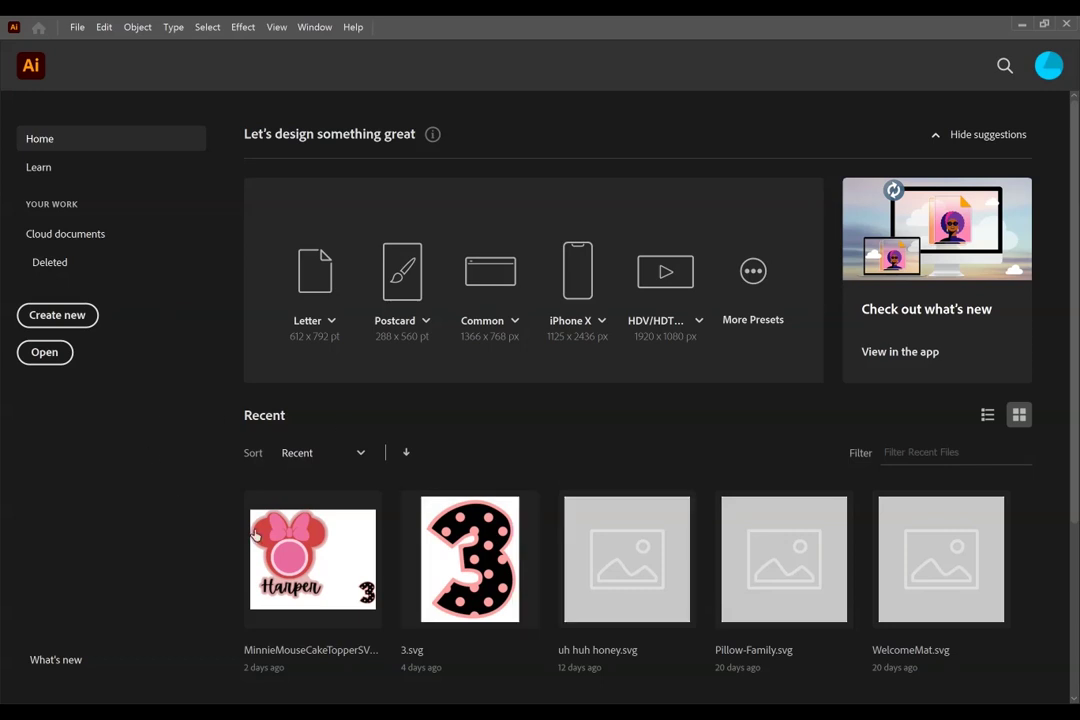
Step: Create a blank document from the 12 x 12 in preset
left_click(68, 318)
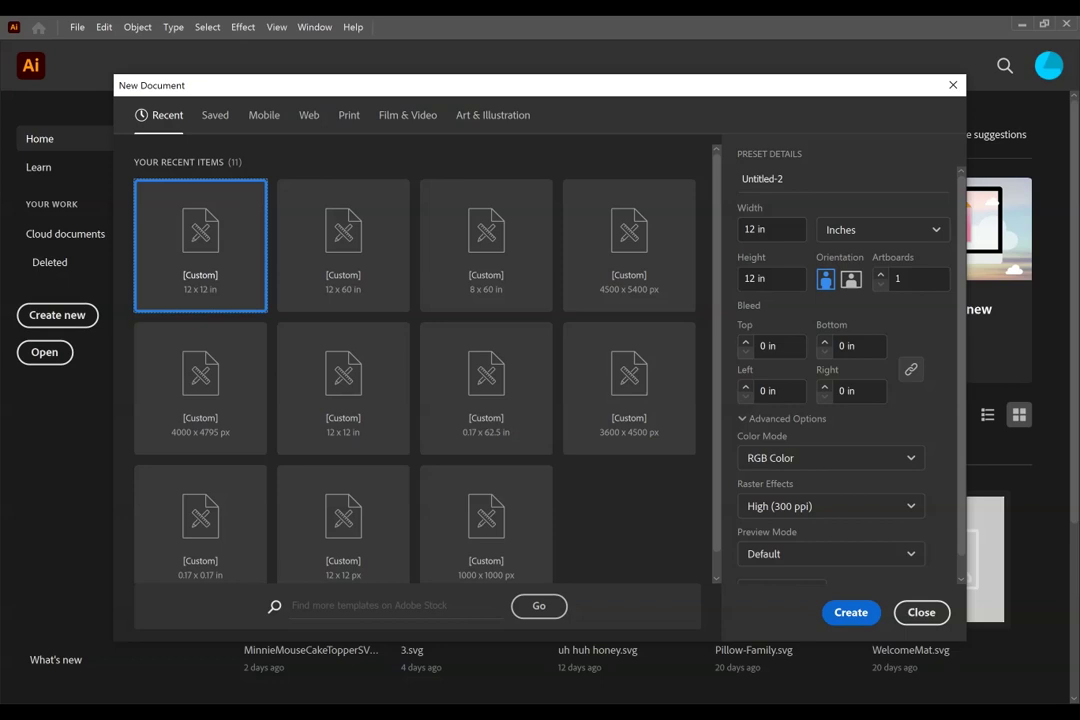
left_click(851, 614)
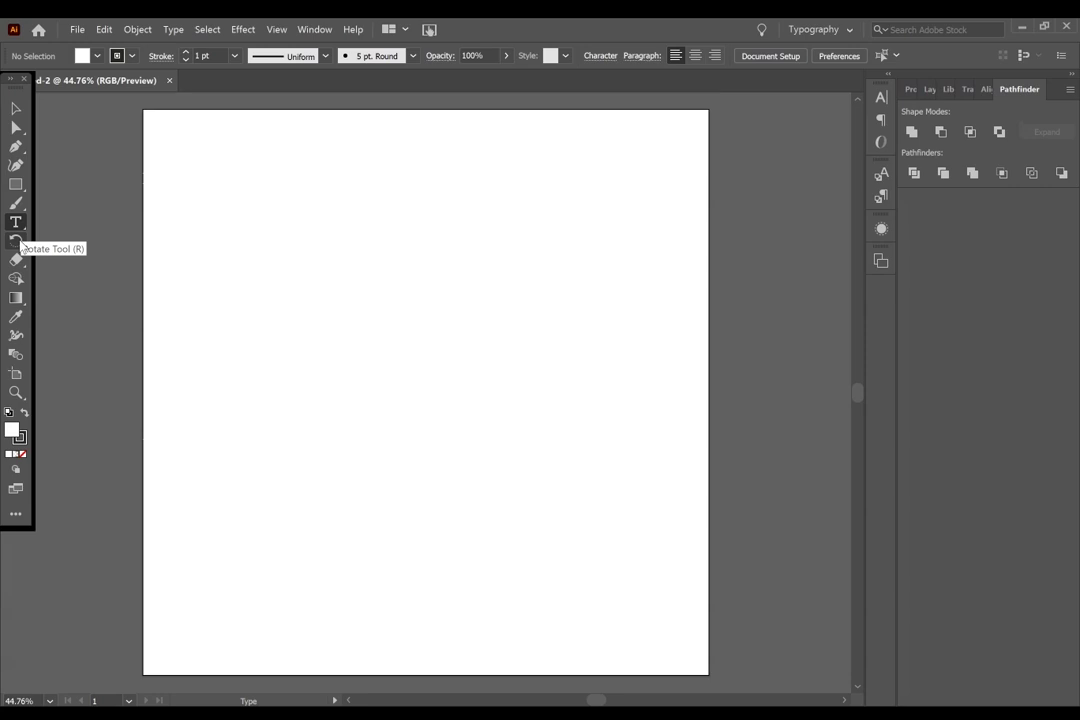
Step: Place point text with 'Lorem ipsum' placeholder near the artboard's top-left
left_click(215, 243)
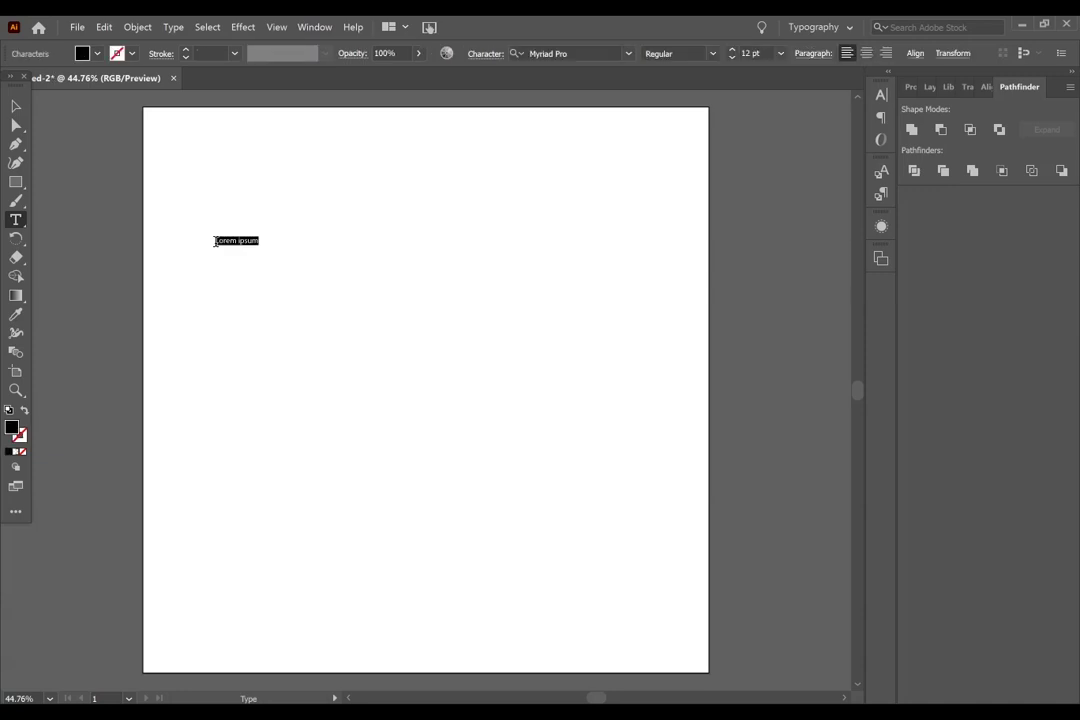
Step: Replace the placeholder text with the word 'Happy'
key("BackSpace")
type("Happy")
key("Escape")
Step: Enlarge the Happy text to 200 pt
double_click(215, 241)
left_click_drag(732, 51, 732, 51)
left_click(732, 53)
left_click(732, 53)
left_click(732, 53)
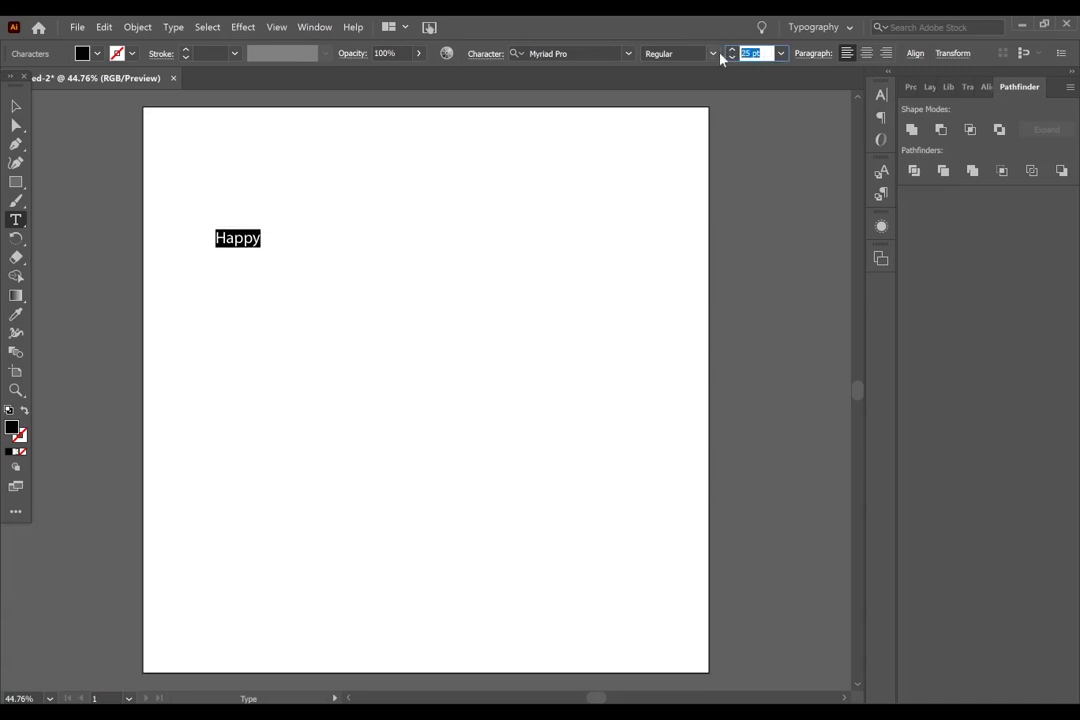
type("200")
key("Return")
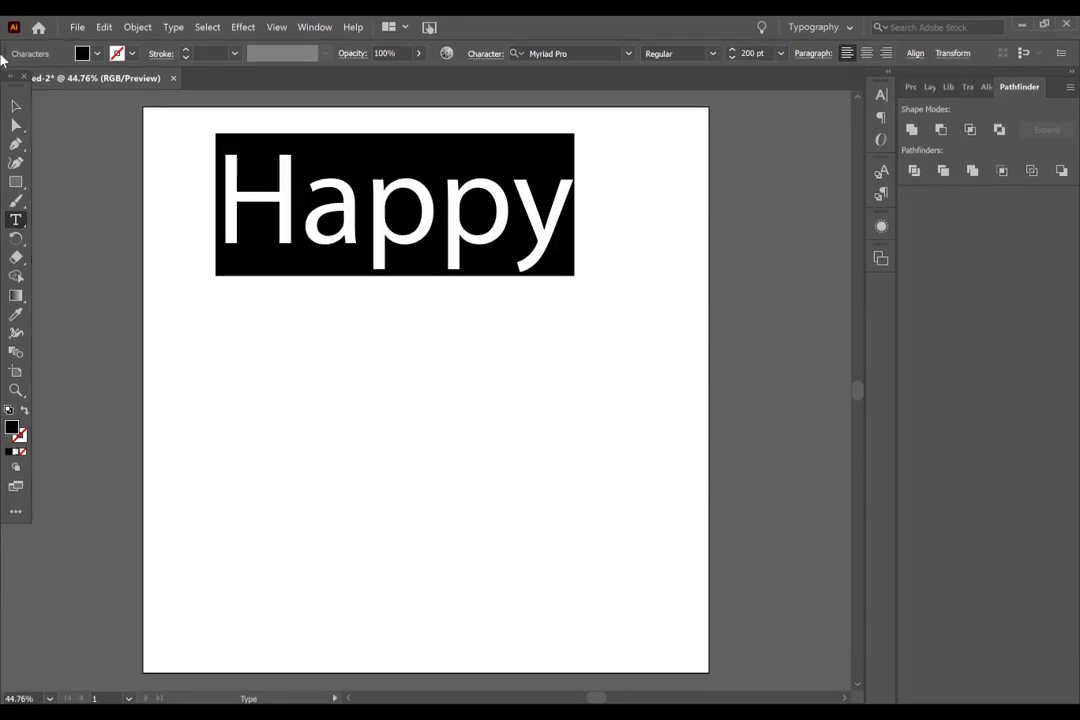
left_click(817, 297, "ctrl")
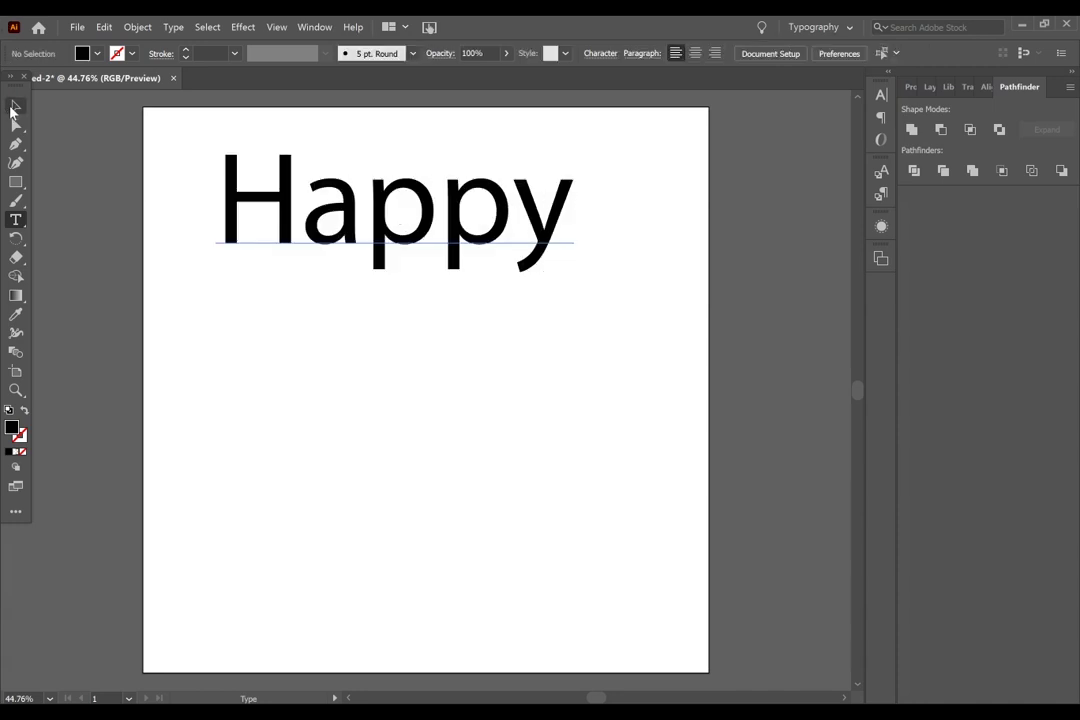
Step: Nudge Happy down and right, show its Properties, and select its letters
left_click(14, 106)
left_click_drag(409, 240, 433, 284)
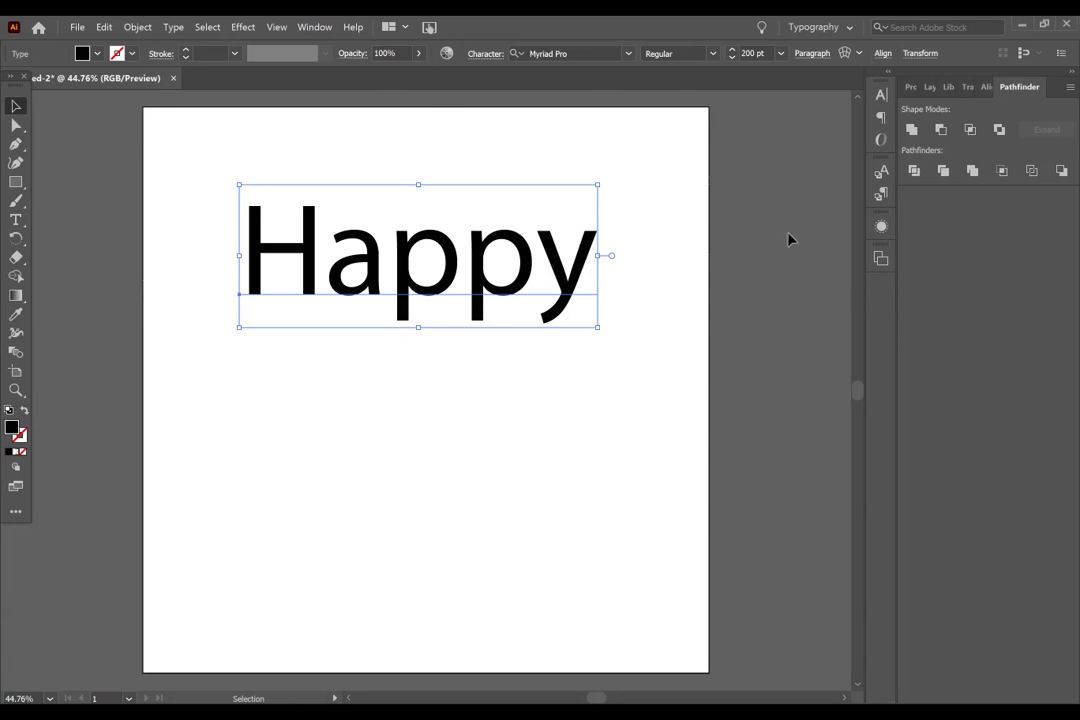
left_click(910, 88)
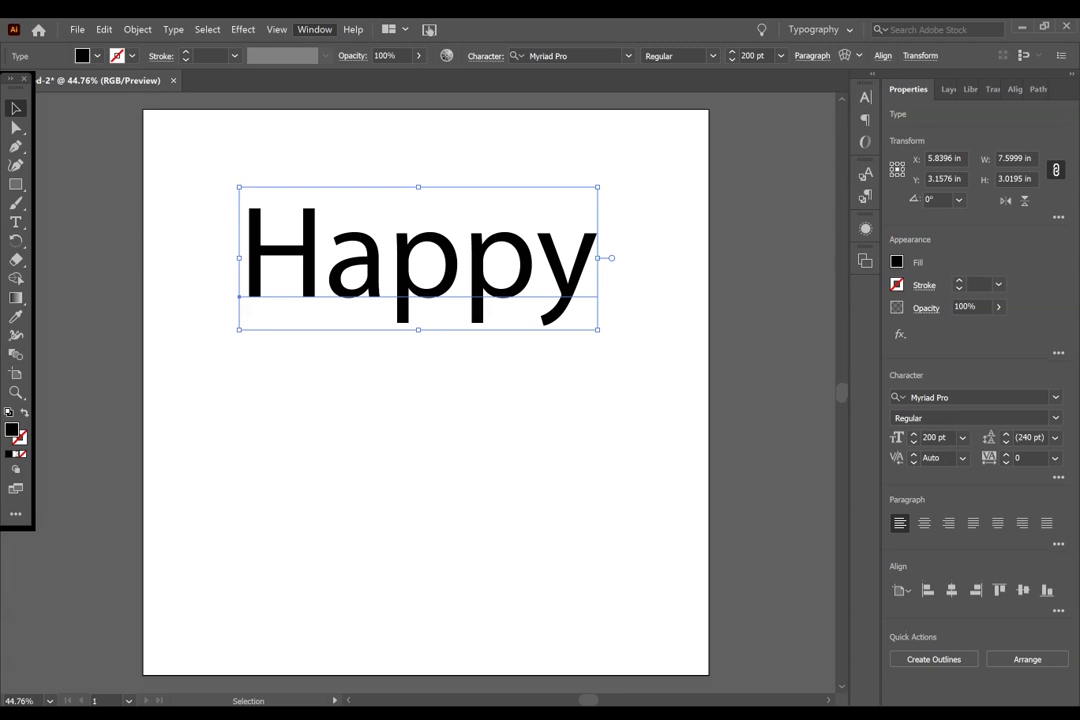
left_click(381, 412)
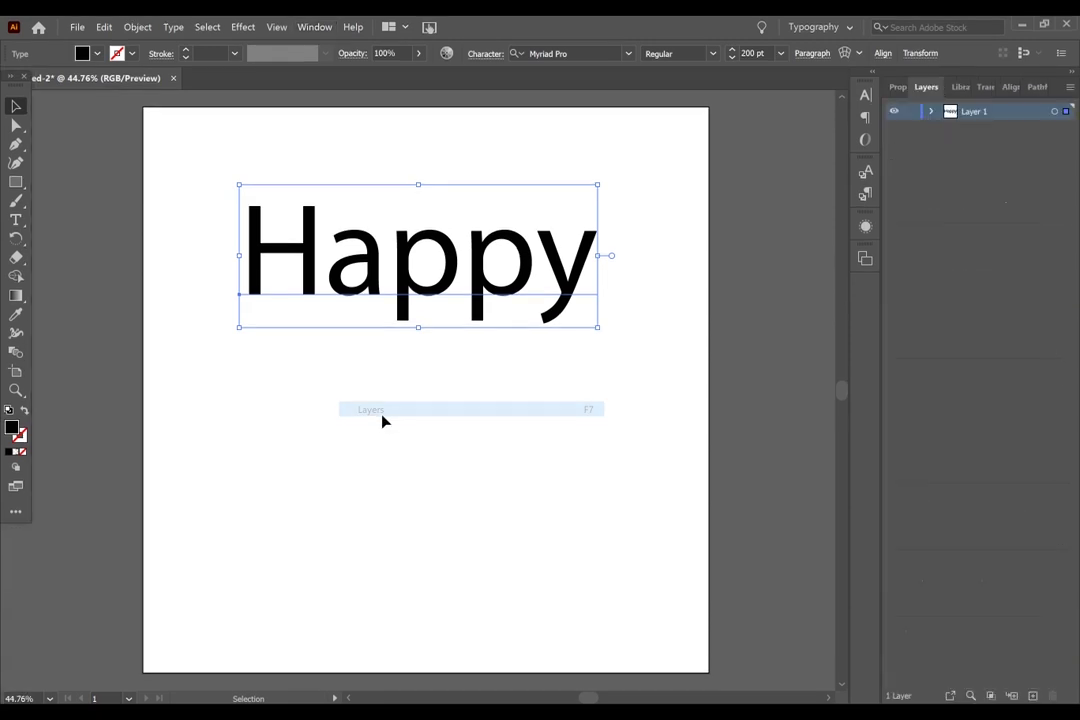
left_click(897, 88)
double_click(501, 287)
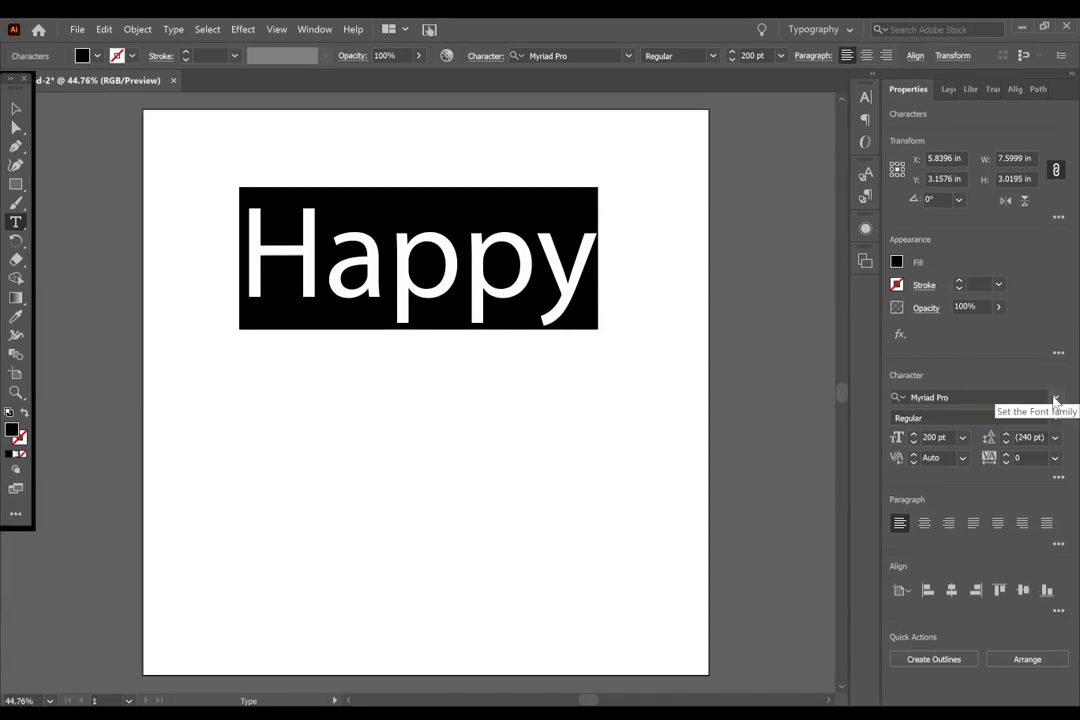
Step: Set the Happy text in the Wished font
left_click(1053, 398)
type("Wished")
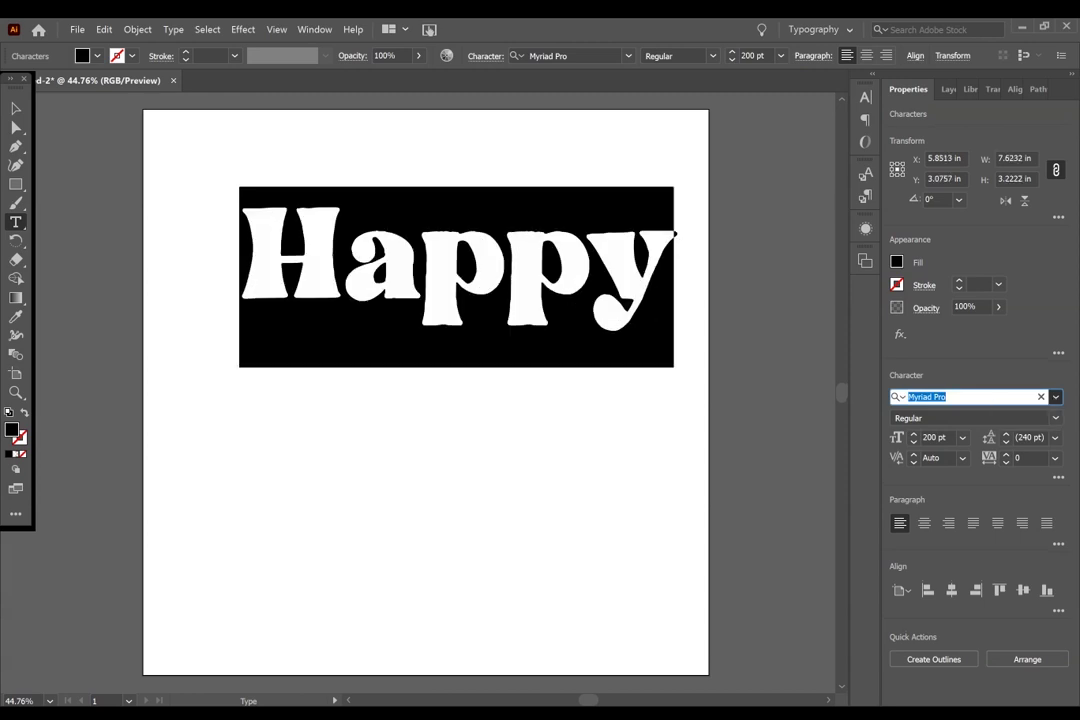
key("Return")
left_click(588, 262)
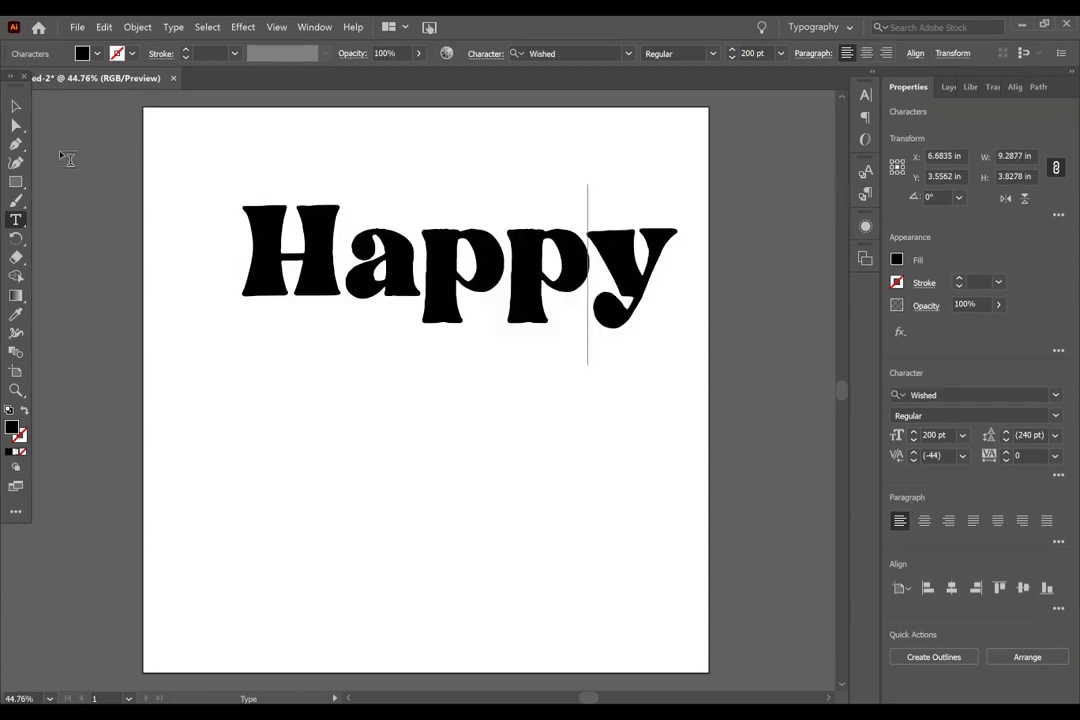
Step: Move Happy slightly lower and to the left on the artboard
left_click(16, 106)
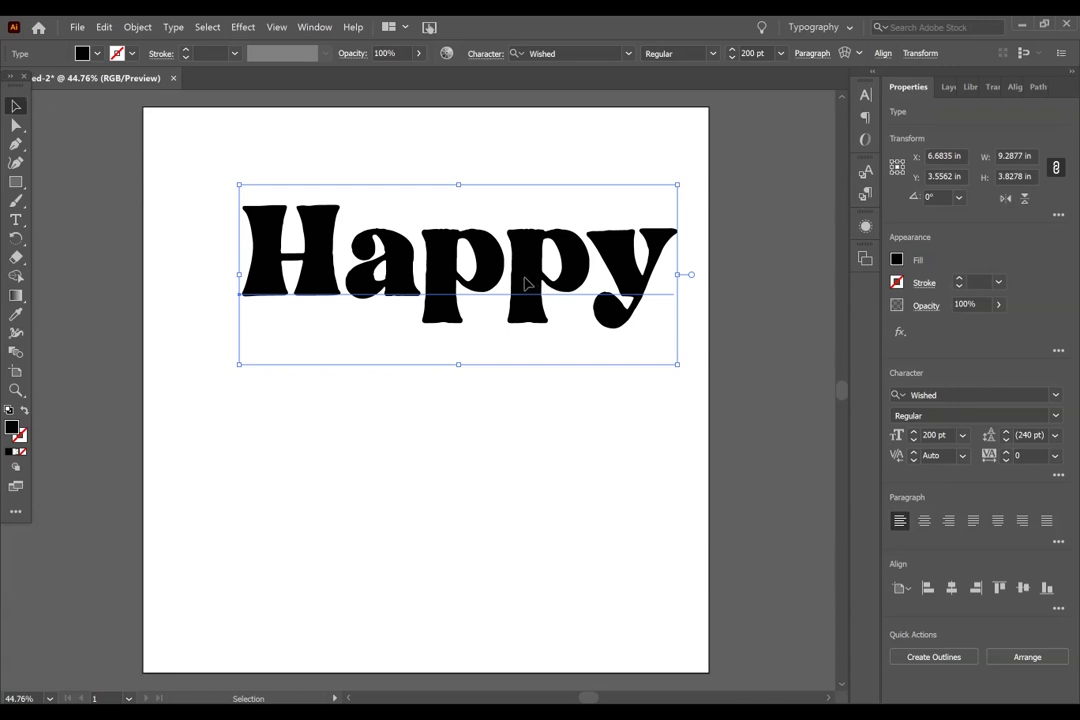
left_click_drag(558, 293, 545, 318)
left_click(823, 377)
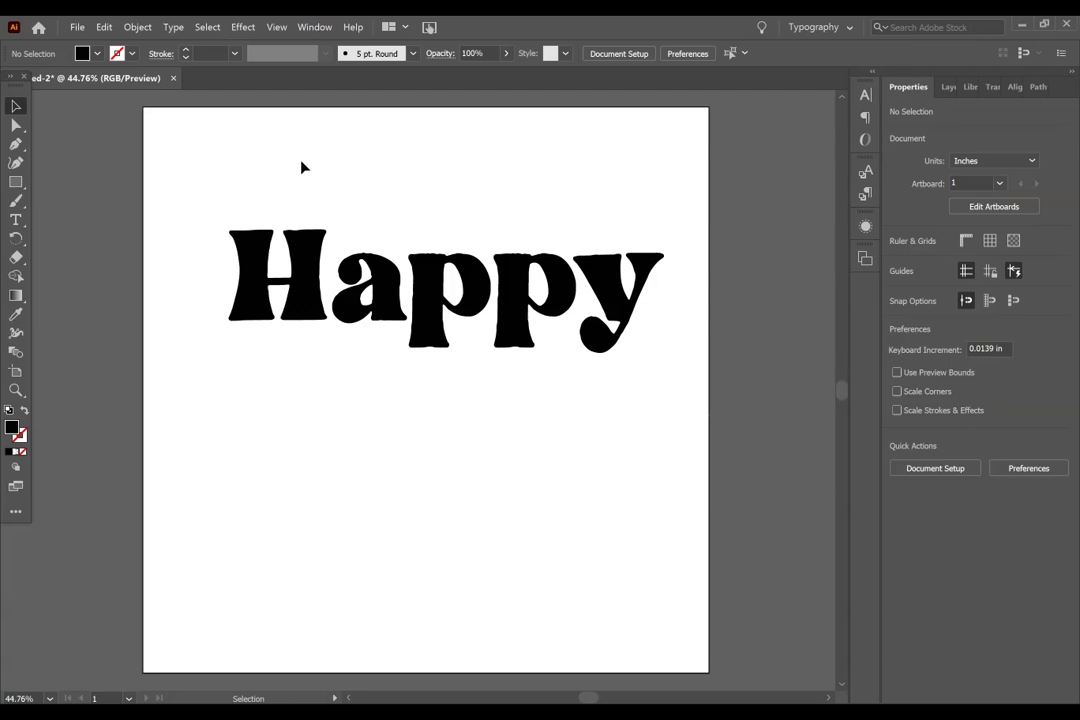
left_click(80, 29)
left_click(316, 273)
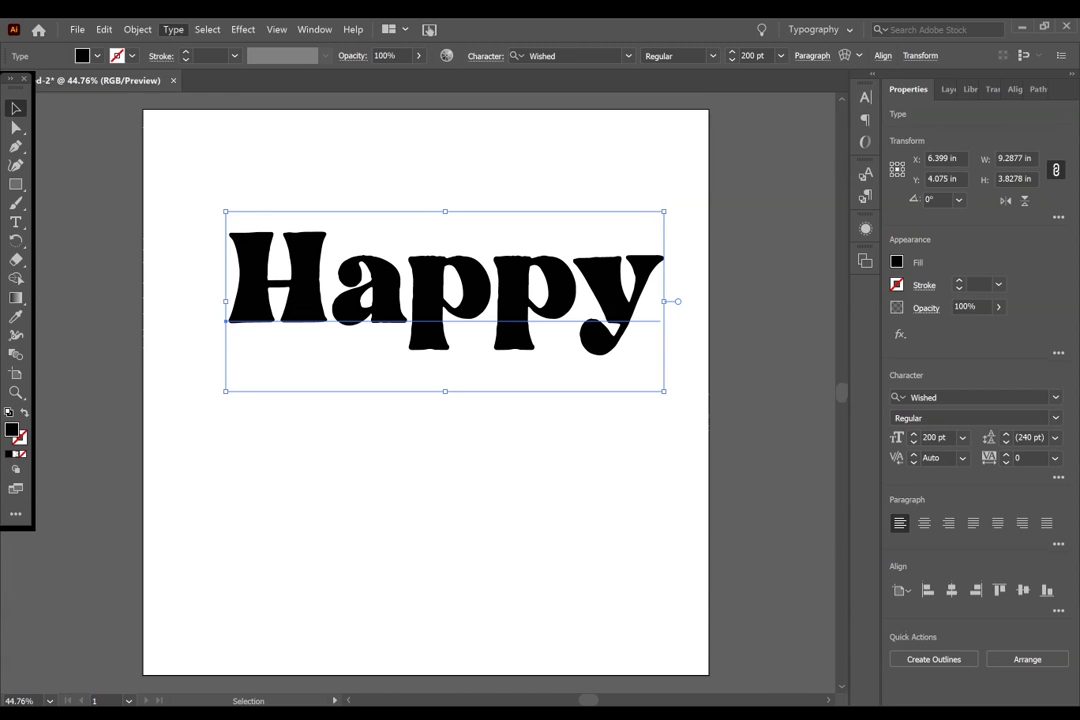
Step: Deselect the Happy text by clicking empty canvas
left_click(752, 422)
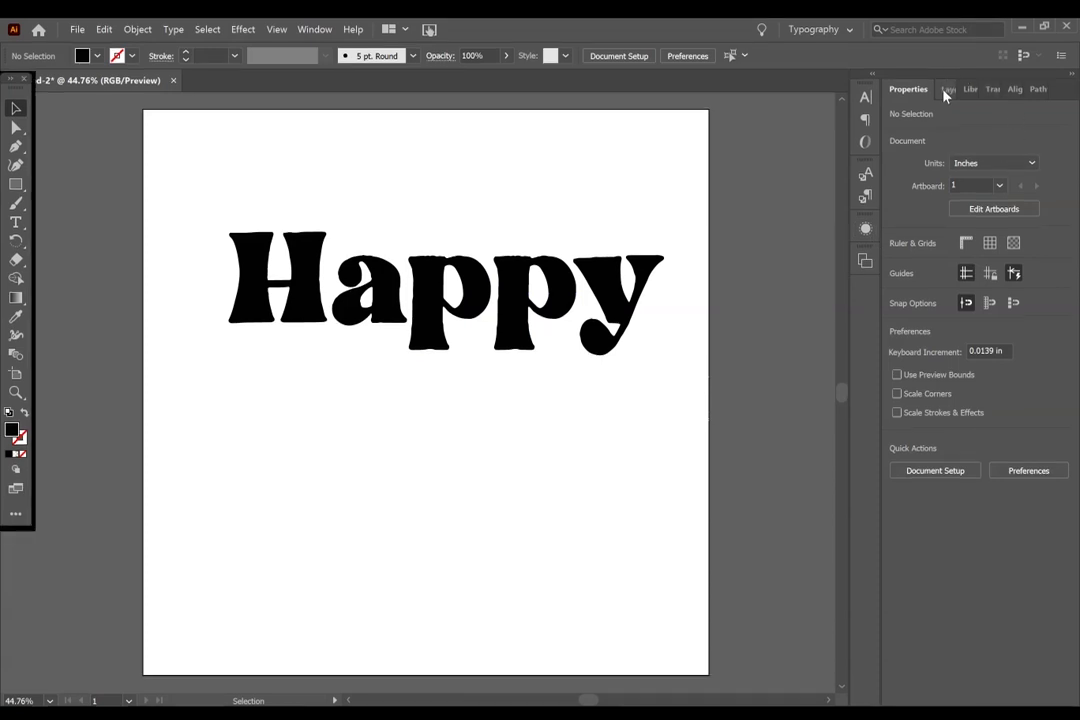
Step: Expand Layer 1 and its group to reveal the five Happy letter shapes
left_click(945, 91)
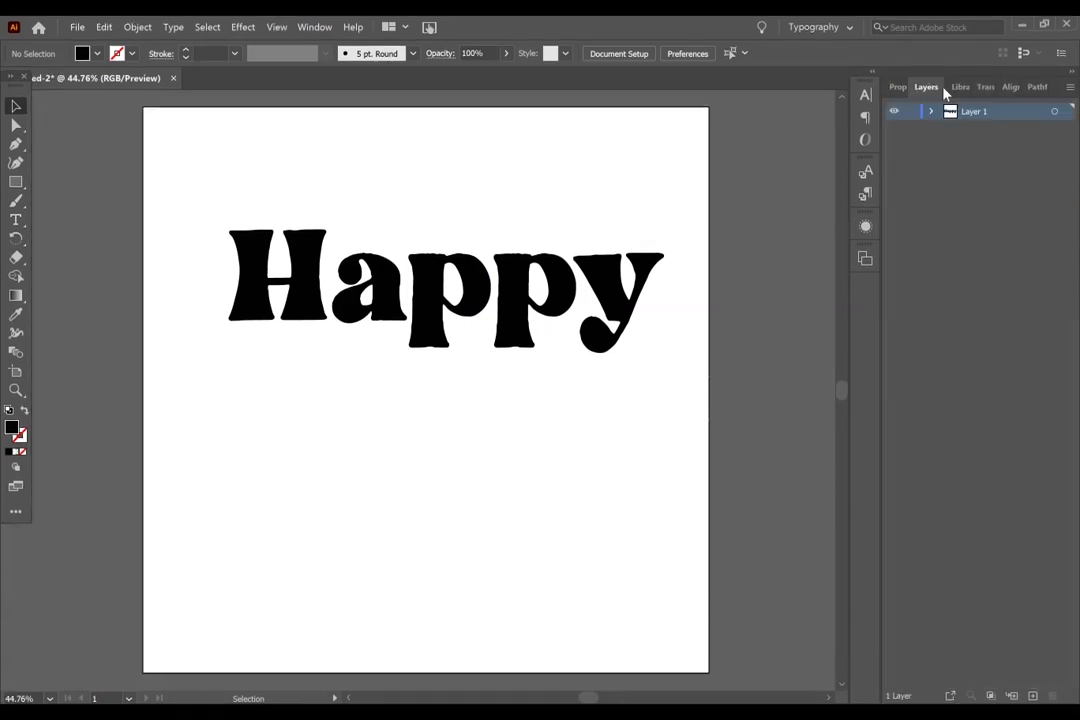
left_click(331, 27)
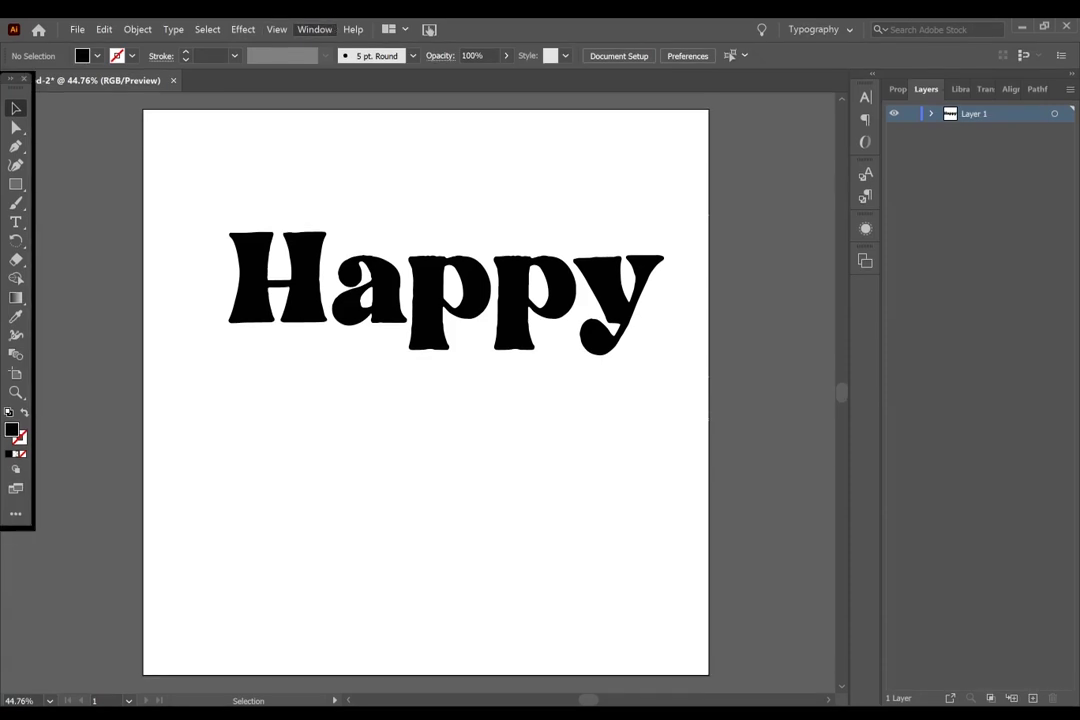
left_click(931, 112)
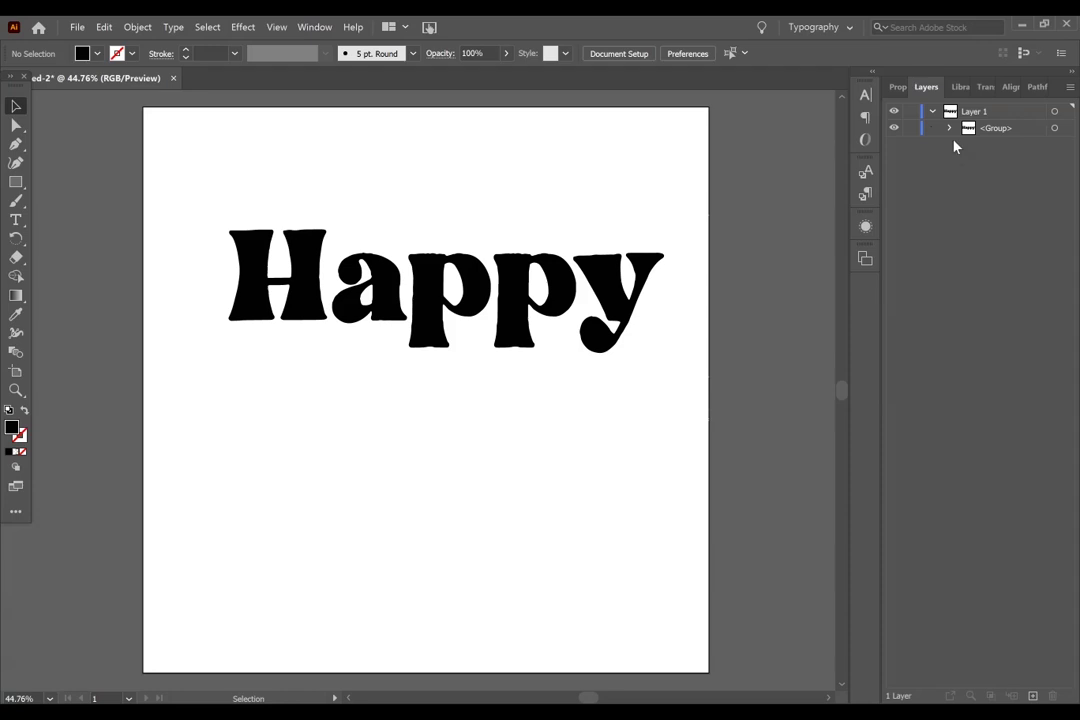
left_click(950, 128)
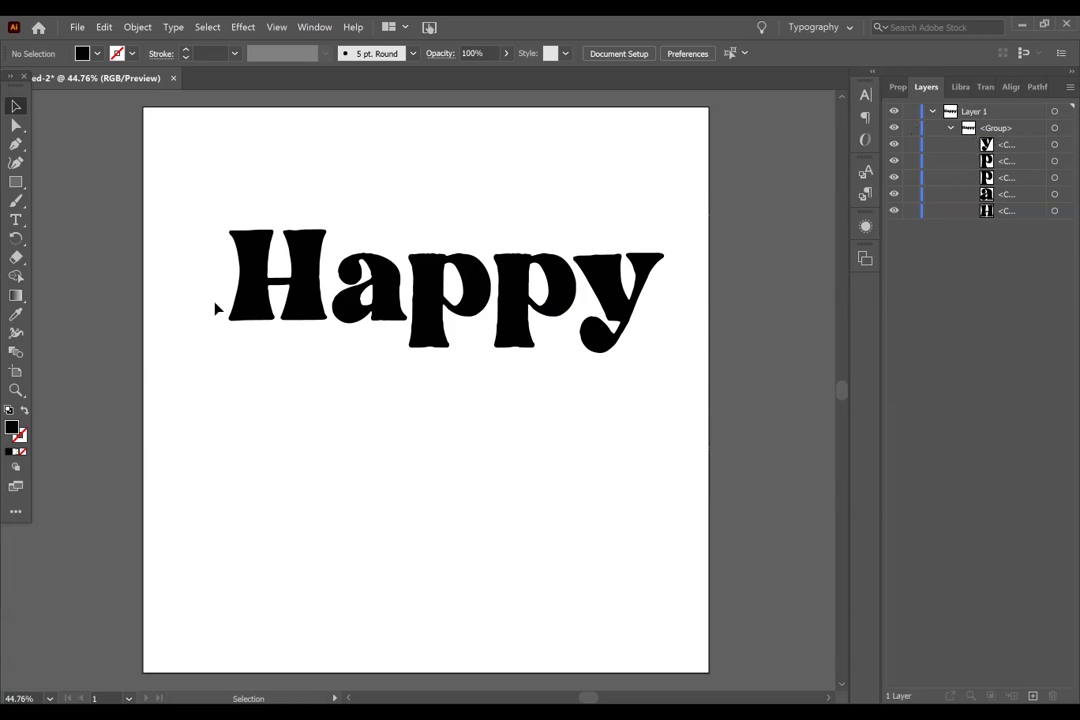
left_click(15, 107)
Step: Join the grouped Happy letters into one compound path via Object > Compound Path > Make
left_click(440, 341)
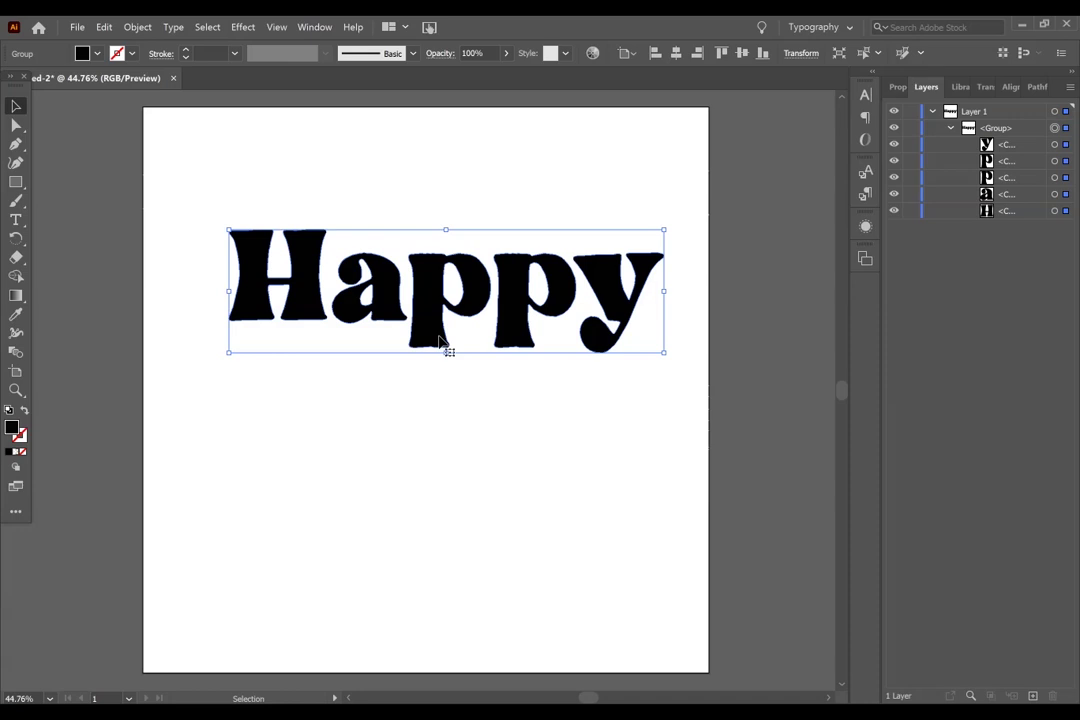
key("ctrl+8")
key("ctrl+z")
key("ctrl+8")
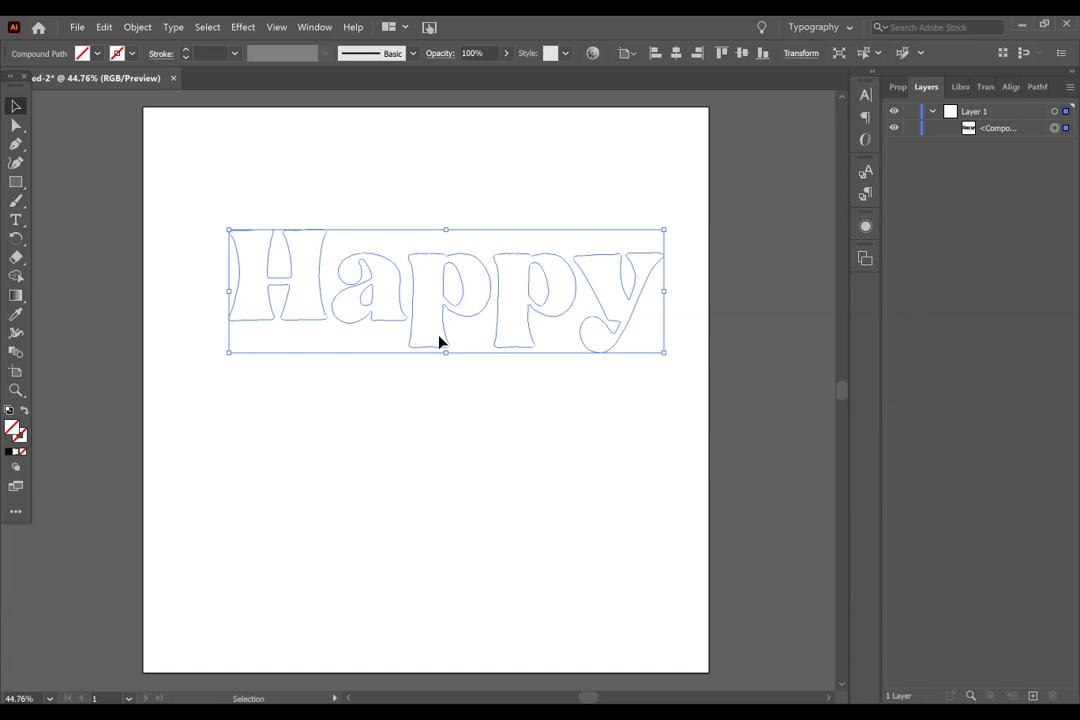
key("ctrl+z")
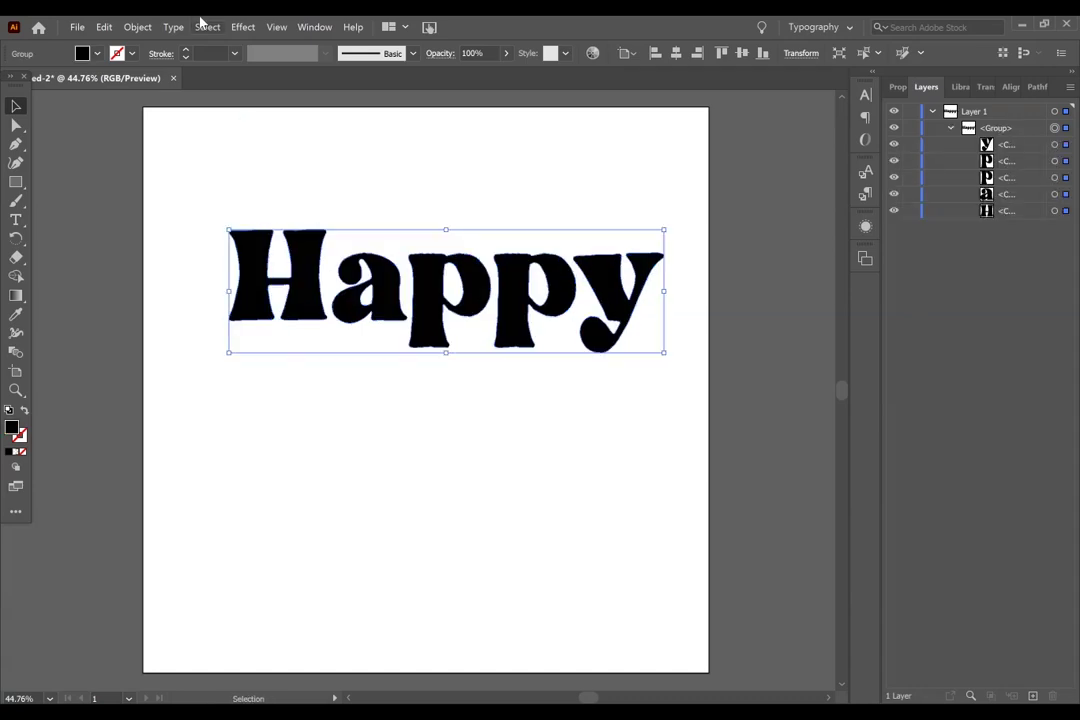
left_click(137, 27)
mouse_move(240, 360)
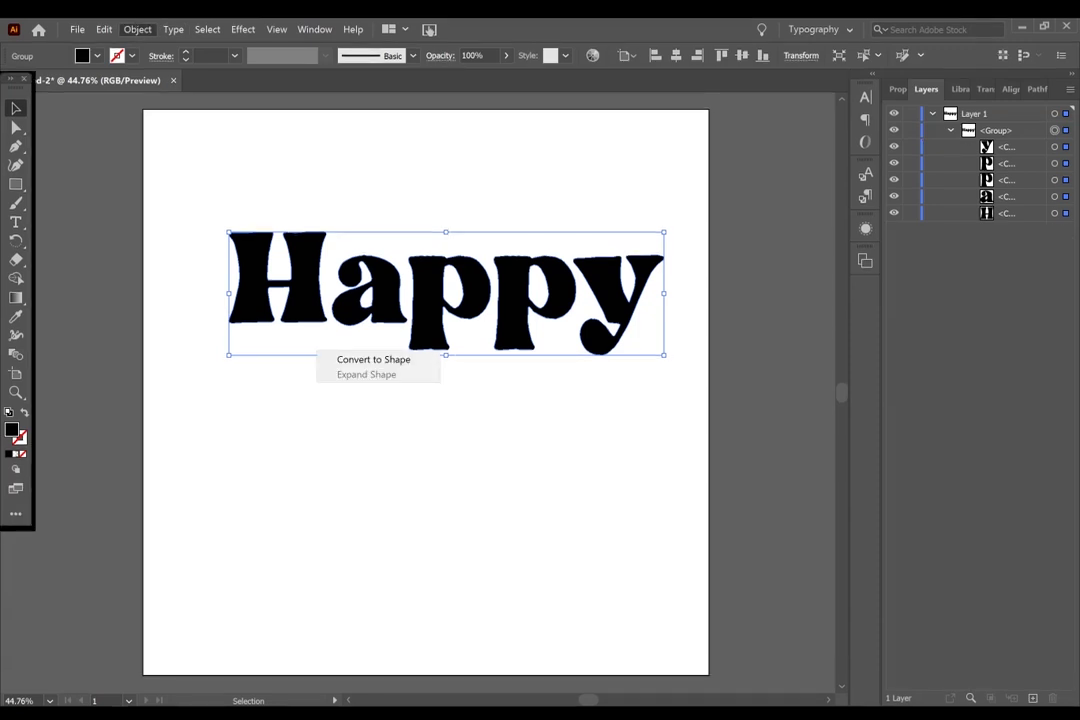
mouse_move(240, 492)
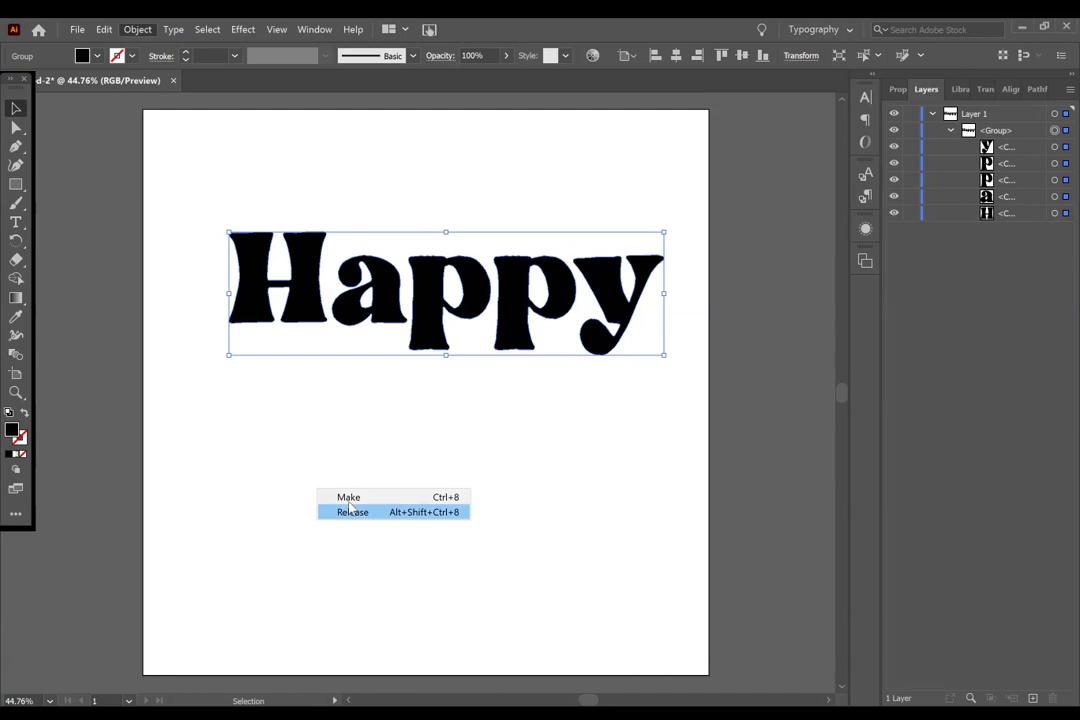
left_click(378, 497)
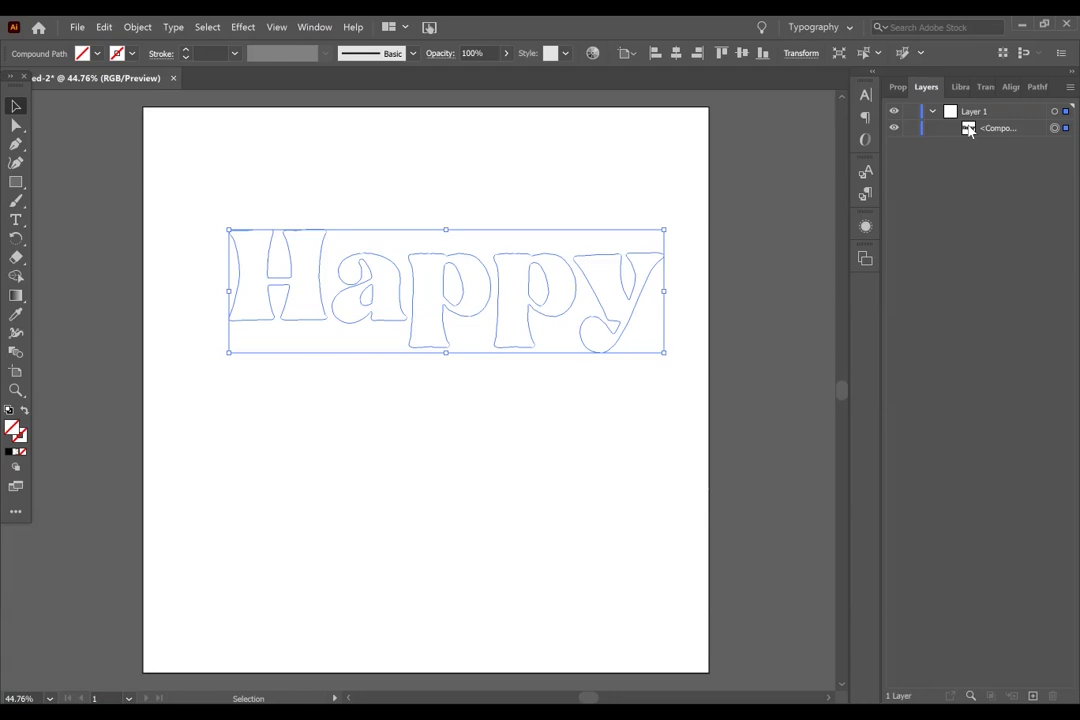
key("comma")
Step: Fill the Happy compound path with solid black
left_click(21, 436)
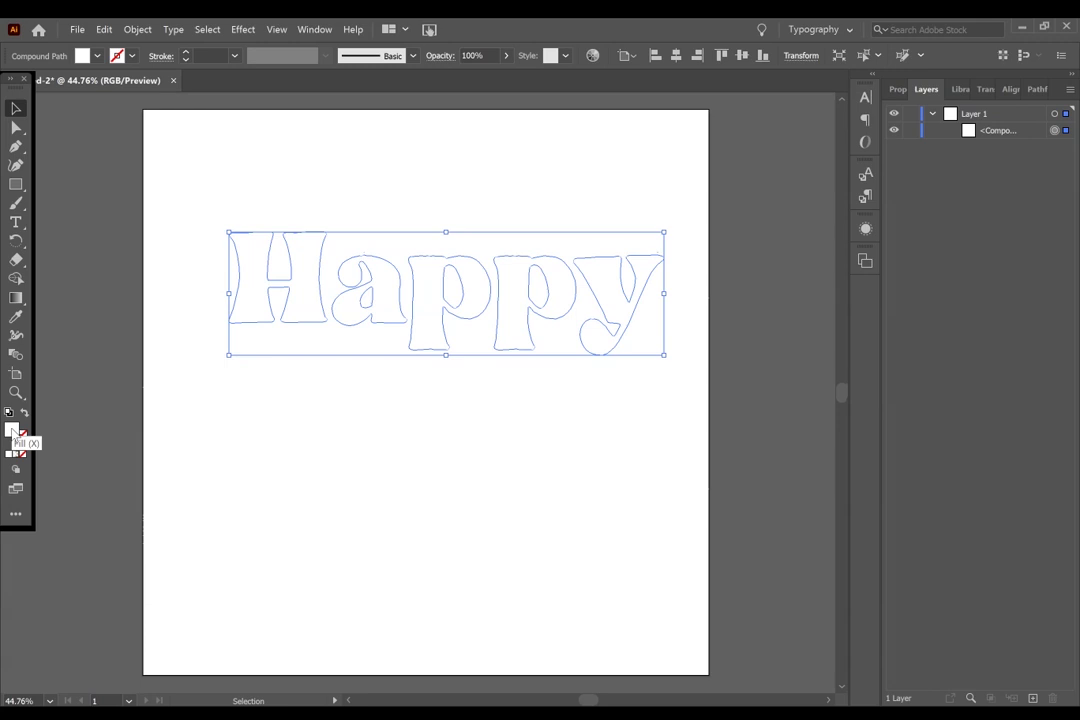
double_click(13, 431)
left_click_drag(350, 425, 329, 466)
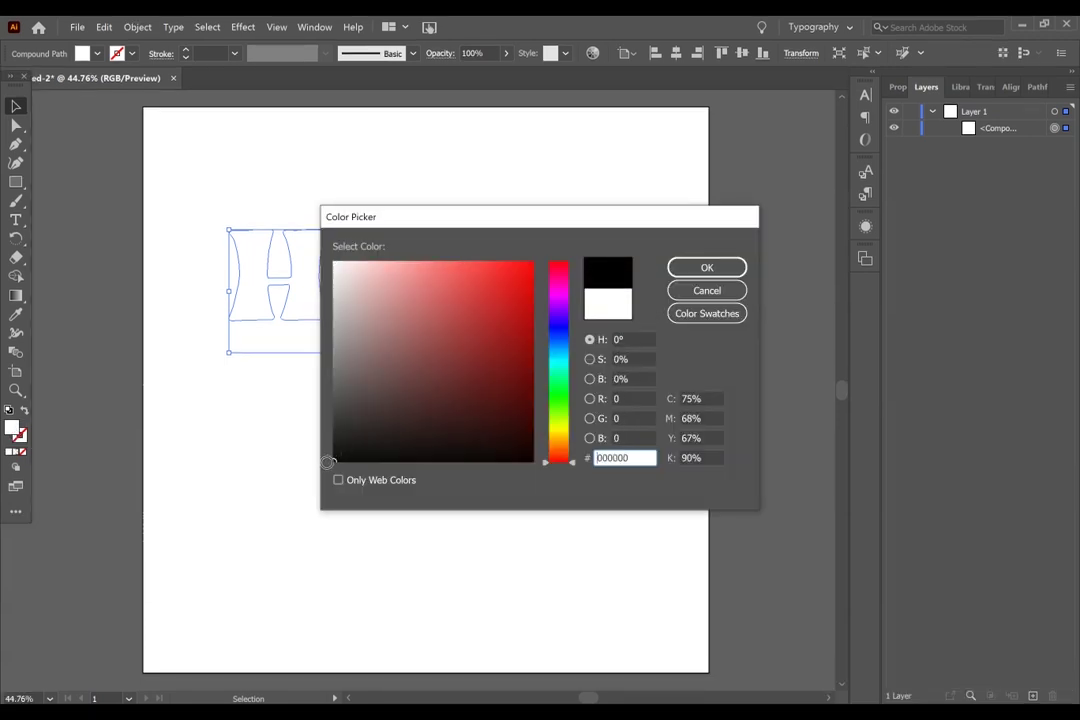
left_click(729, 270)
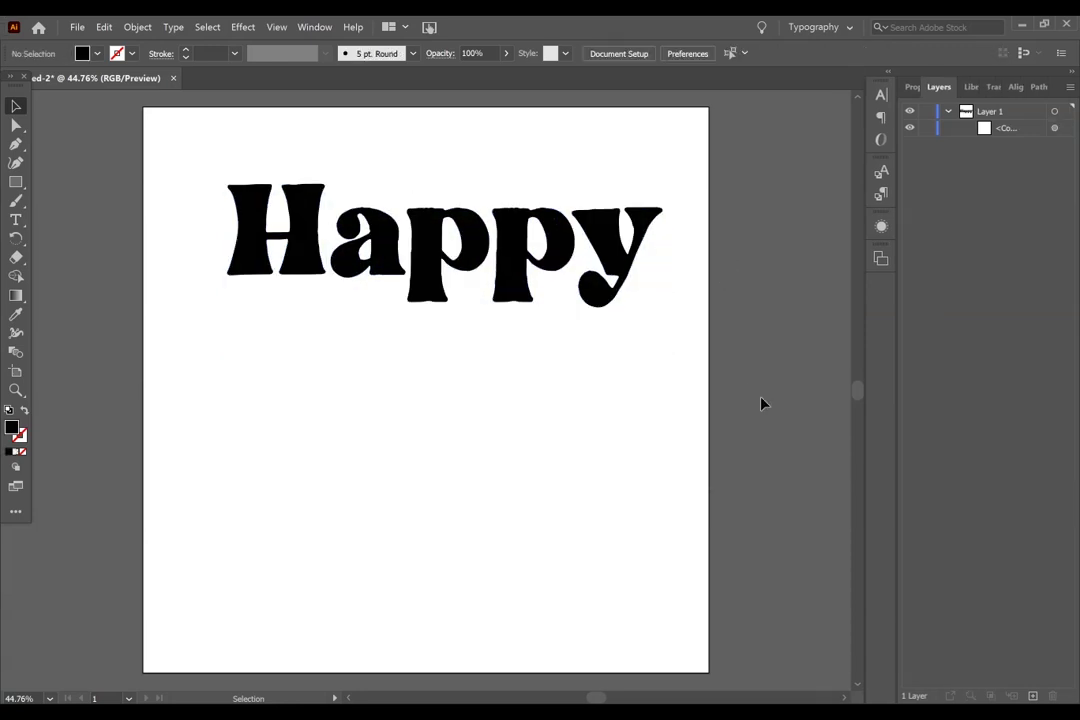
Step: Move Happy slightly left near the top of the artboard
left_click_drag(478, 267, 432, 292)
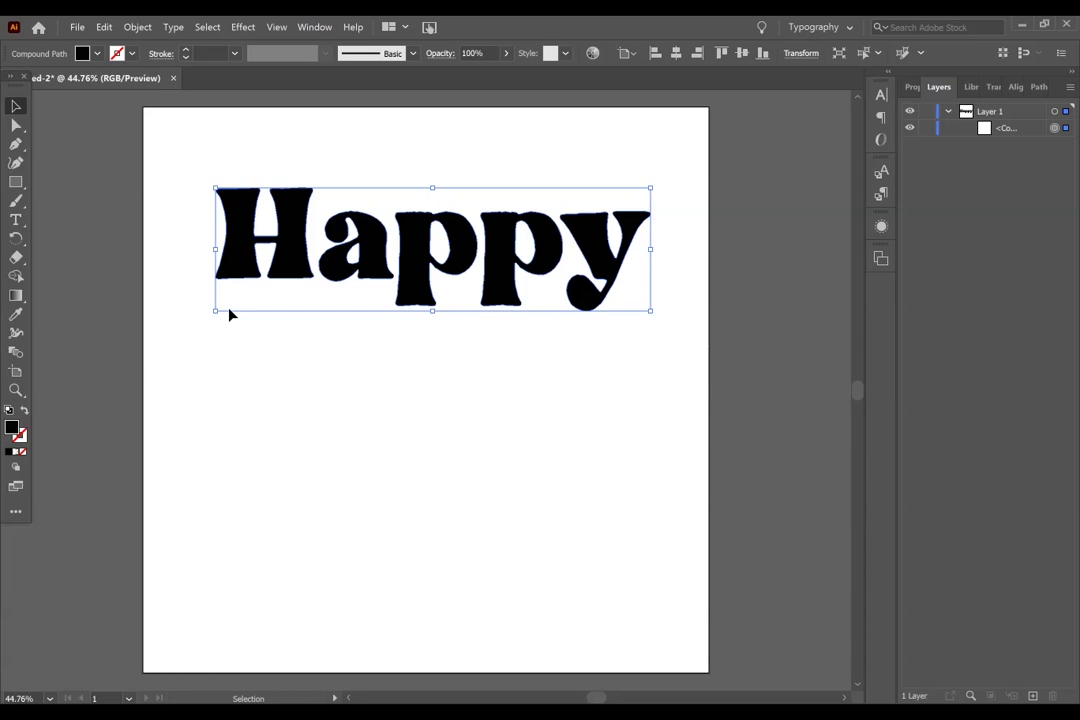
left_click(280, 372)
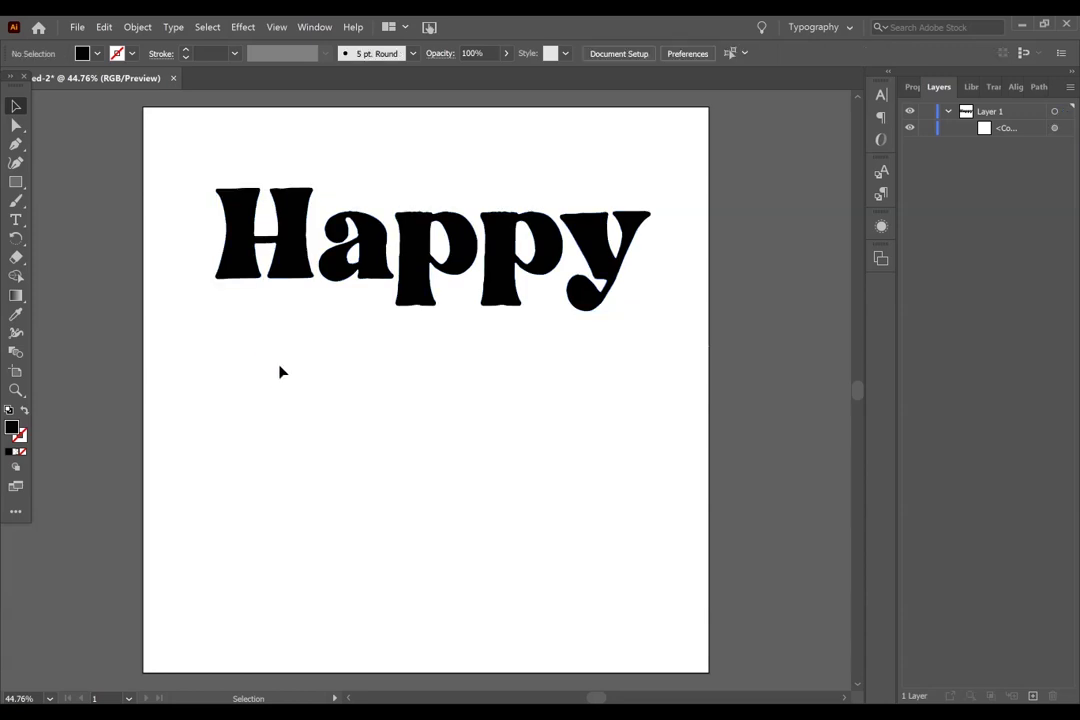
left_click(15, 220)
Step: Type a second 'Happy' on a new line below the bold one
left_click(231, 428)
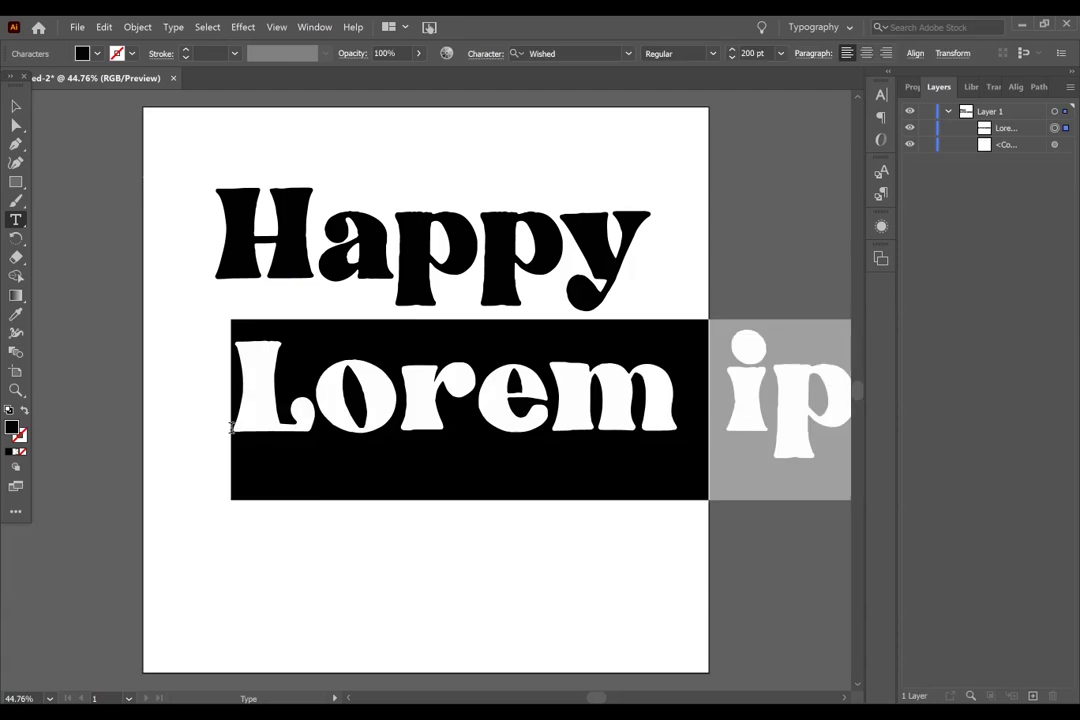
type("Happu")
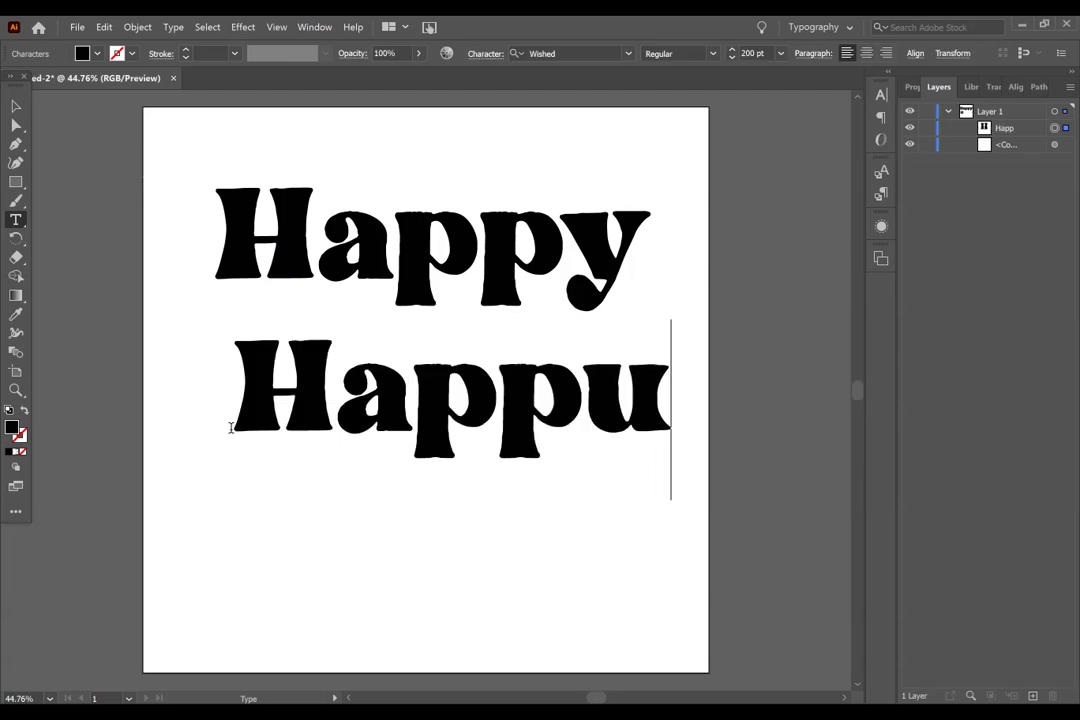
key("BackSpace")
type("y")
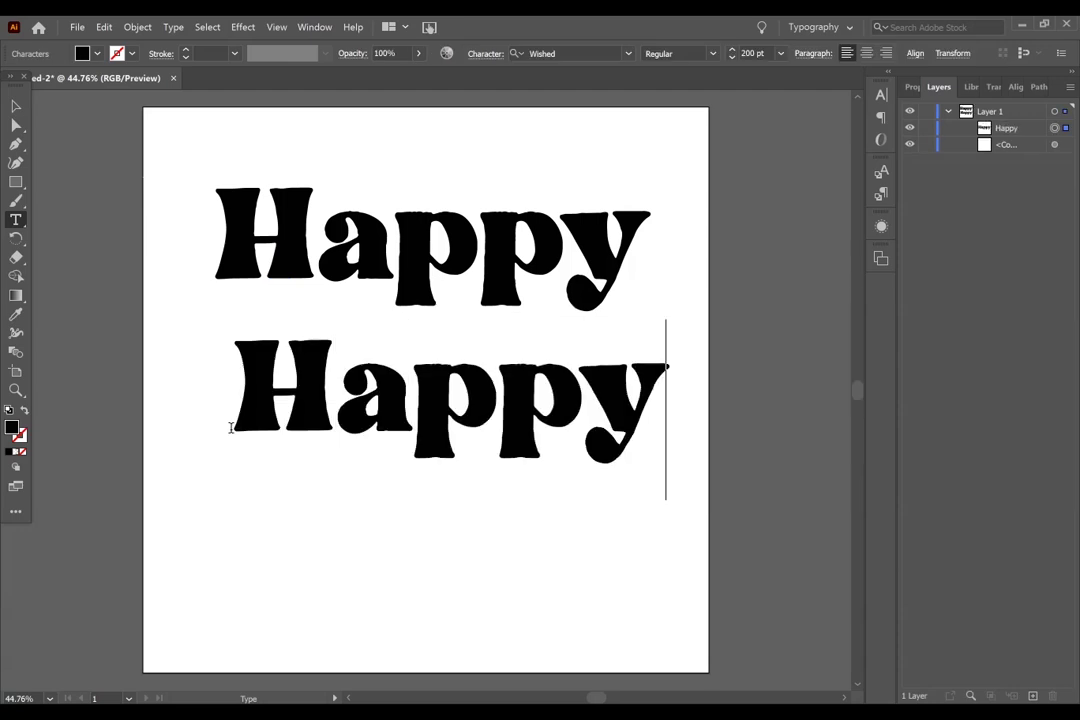
Step: Set the second Happy in the Hello Sakura Regular script font
double_click(318, 381)
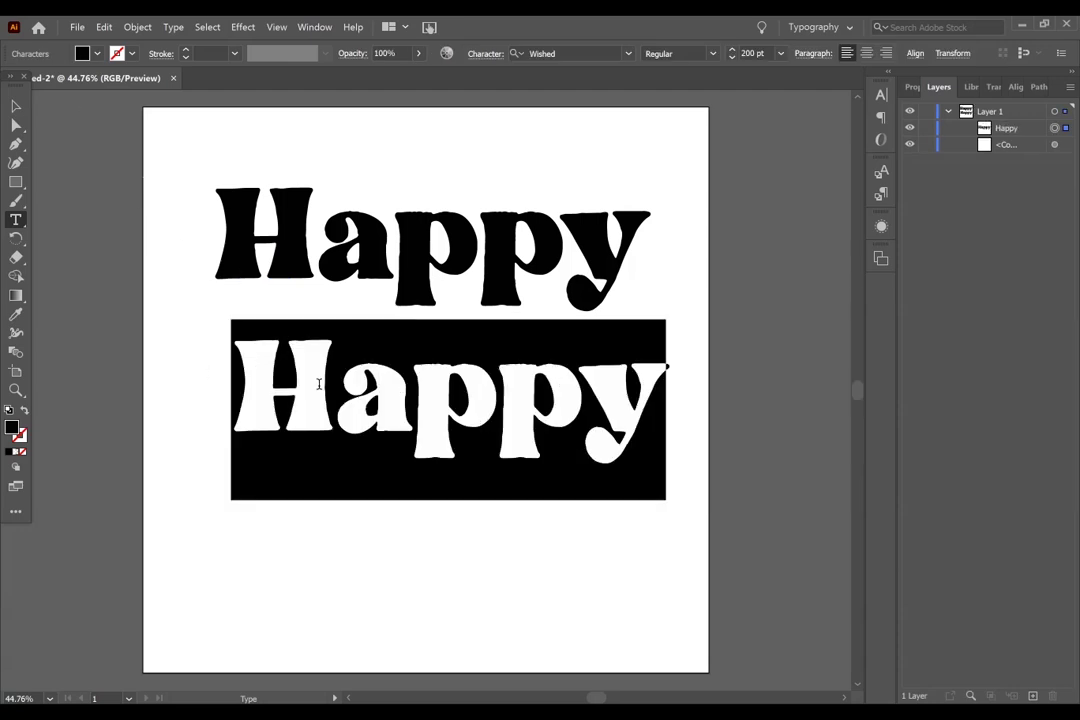
left_click(909, 88)
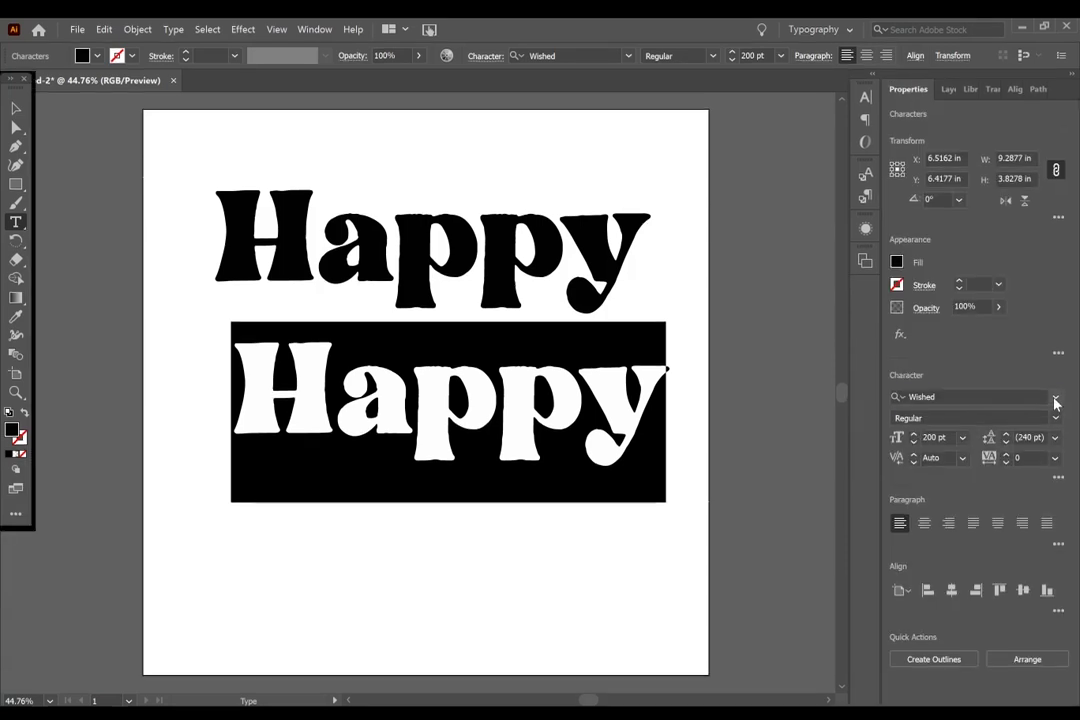
left_click(1053, 399)
key("Down")
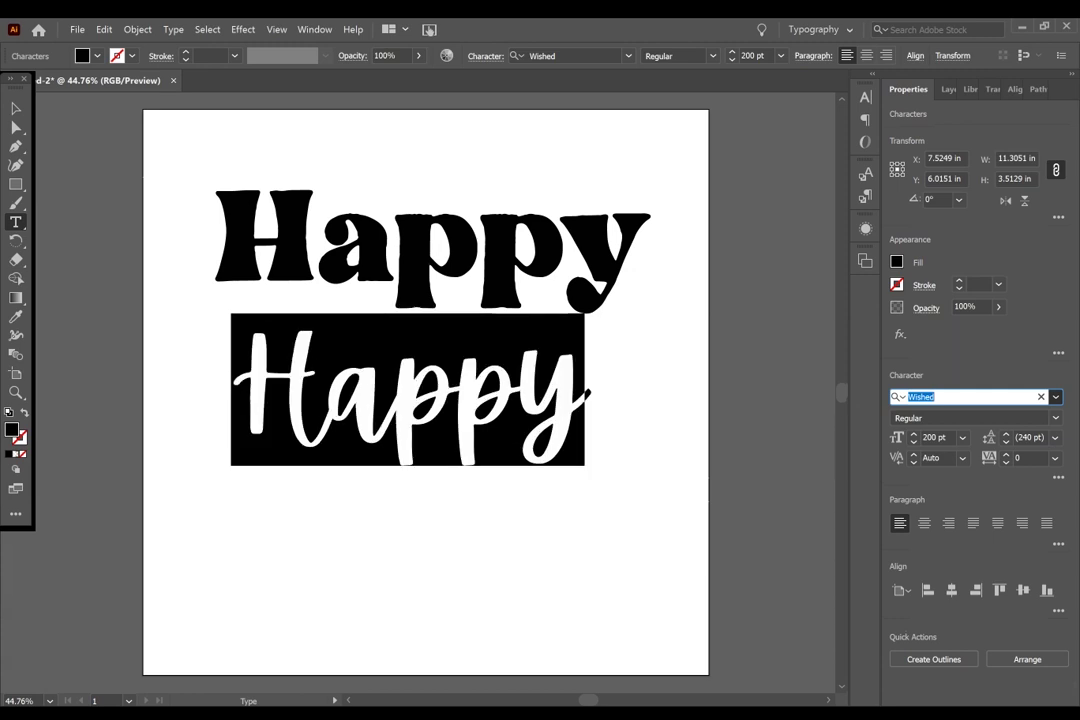
key("Down")
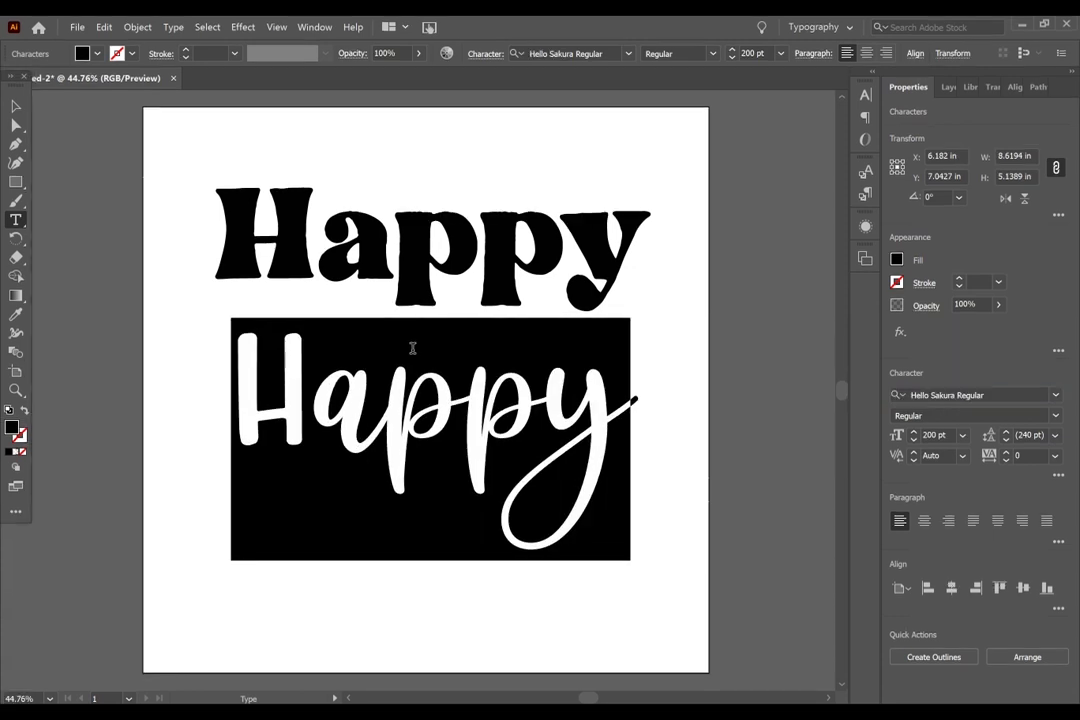
left_click(16, 107)
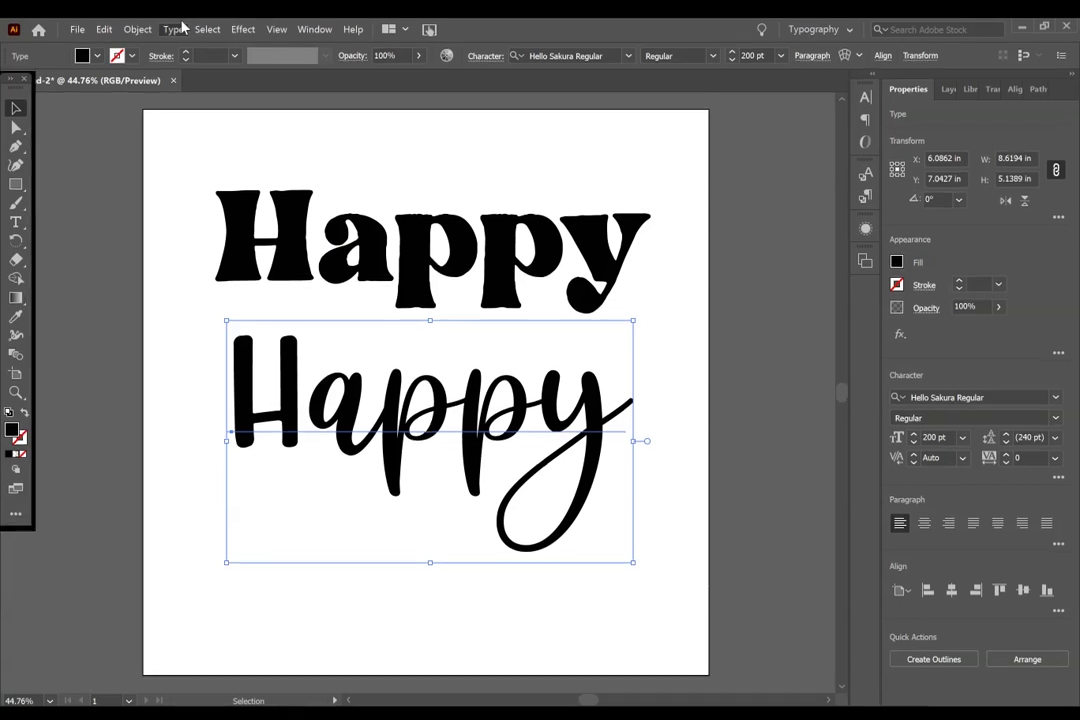
Step: Convert the script Happy text into outlined letter shapes with Ctrl+Shift+O
key("ctrl+shift+o")
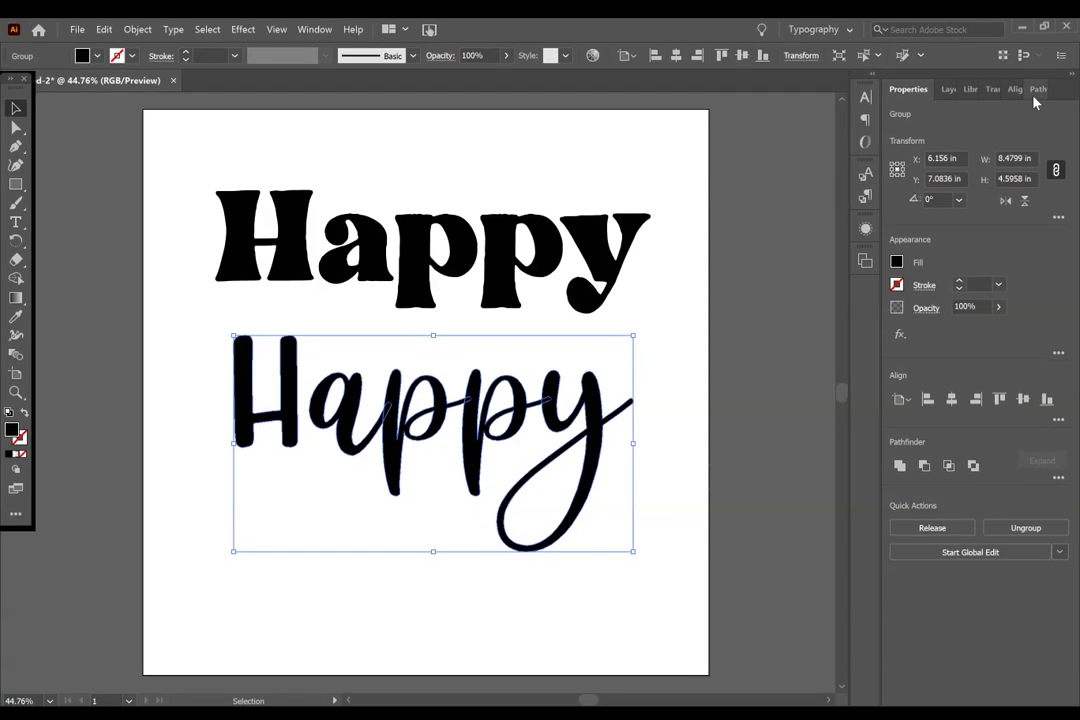
left_click(1036, 91)
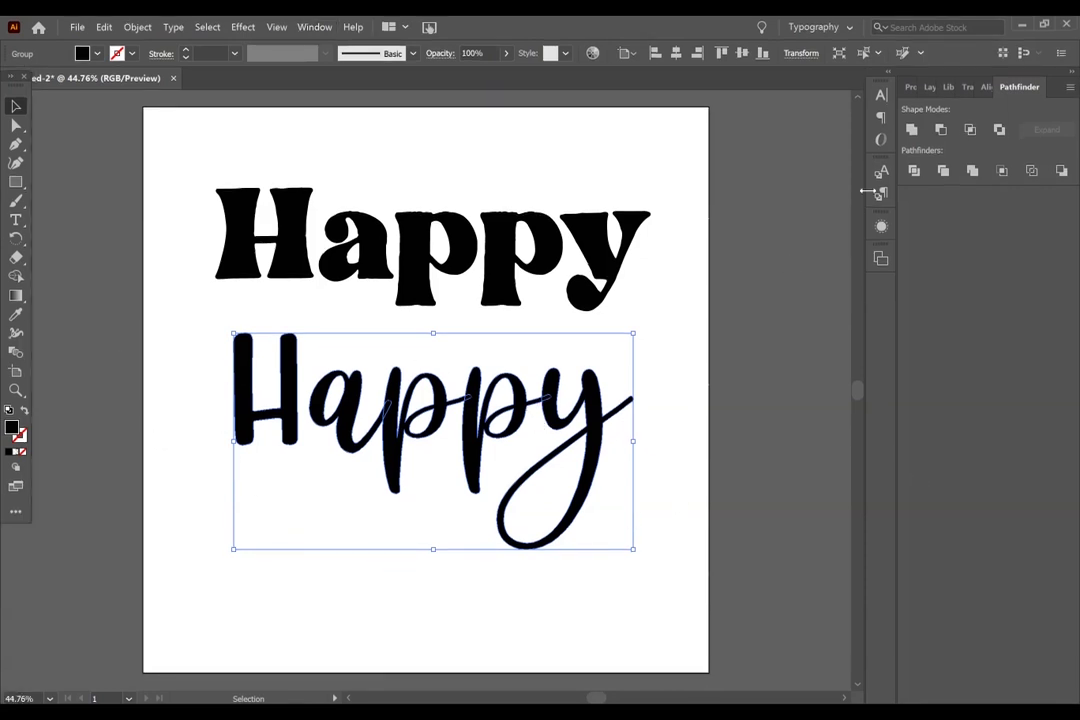
Step: Unite the overlapping script letters in Pathfinder and inspect the resulting group in Layers
left_click(913, 132)
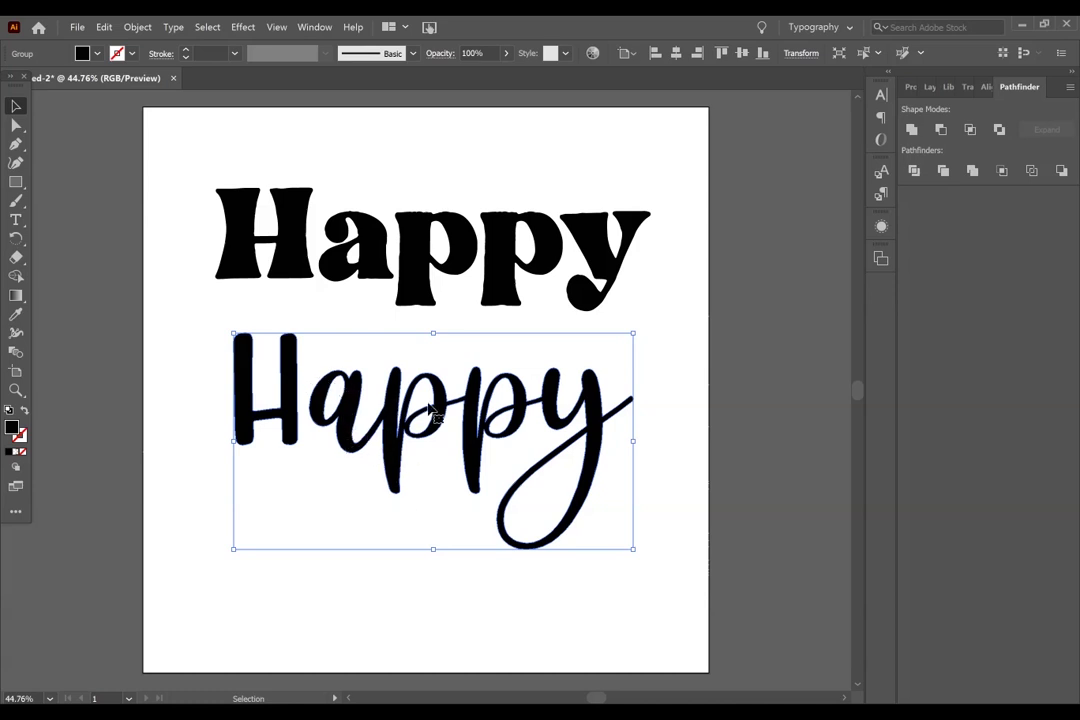
left_click(929, 87)
left_click(966, 129)
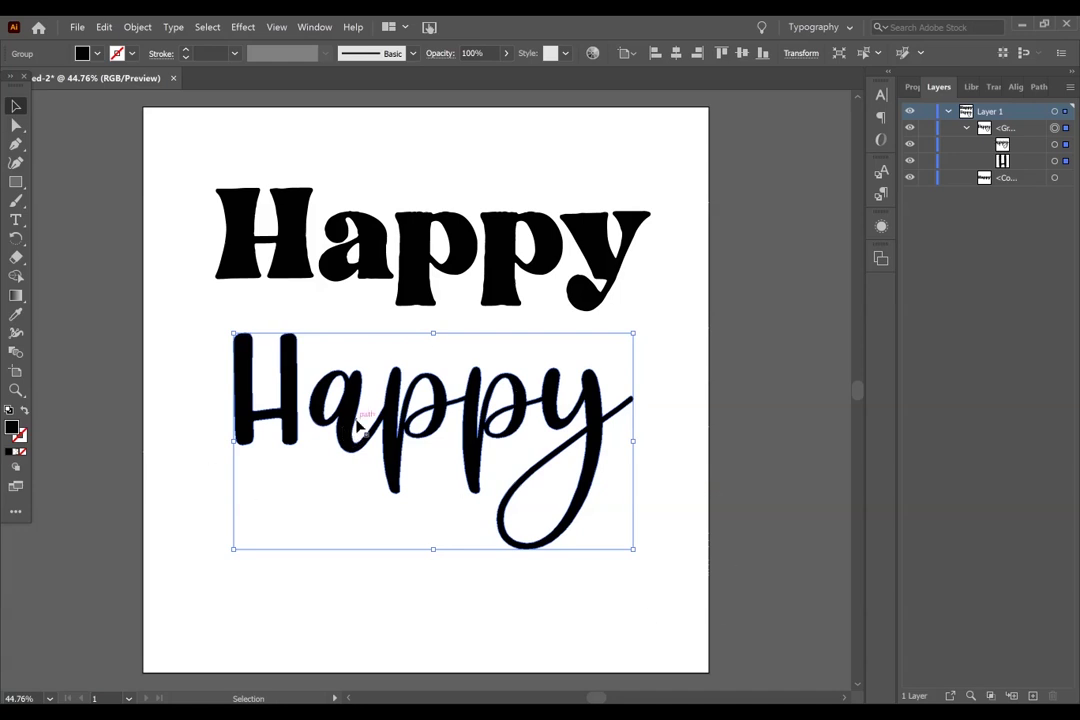
Step: Make the script Happy a compound path and move it up under the bold Happy
key("ctrl+8")
left_click_drag(357, 424, 341, 391)
left_click(805, 410)
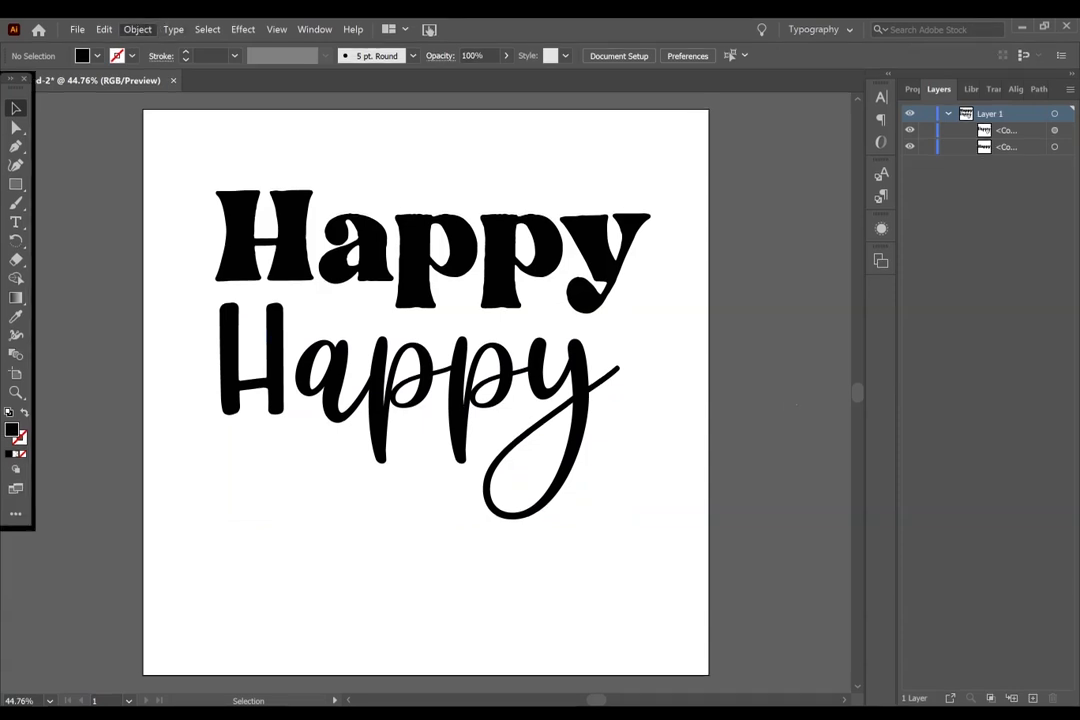
Step: Fit the artboard to the artwork bounds of both words
left_click(137, 29)
mouse_move(220, 511)
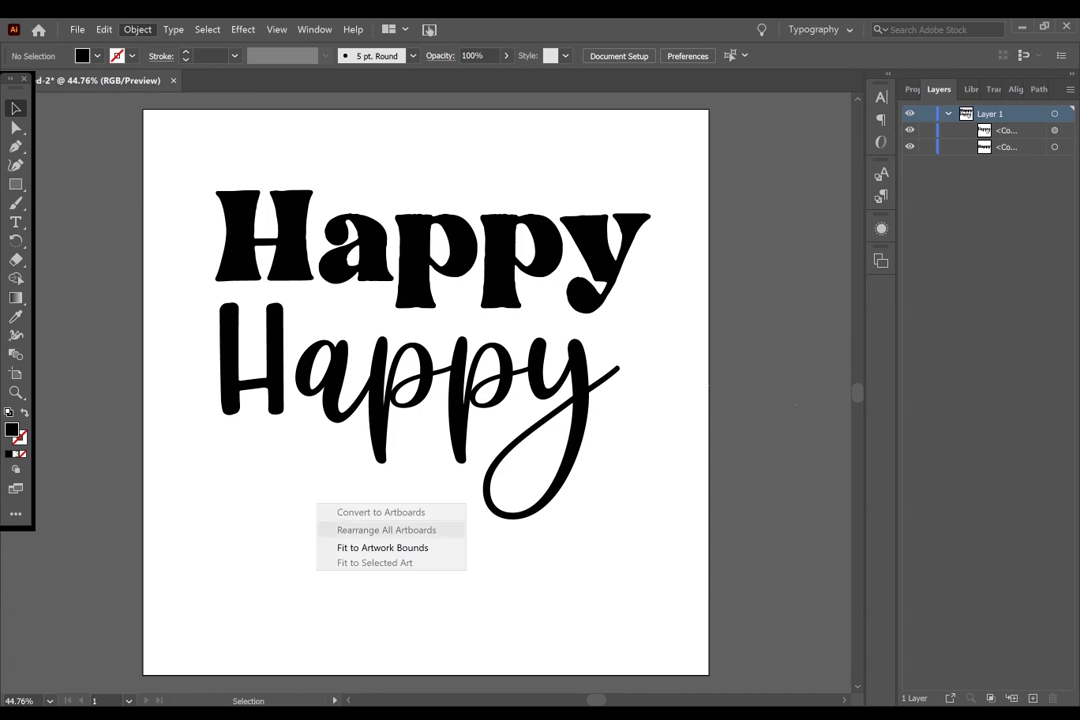
left_click(370, 548)
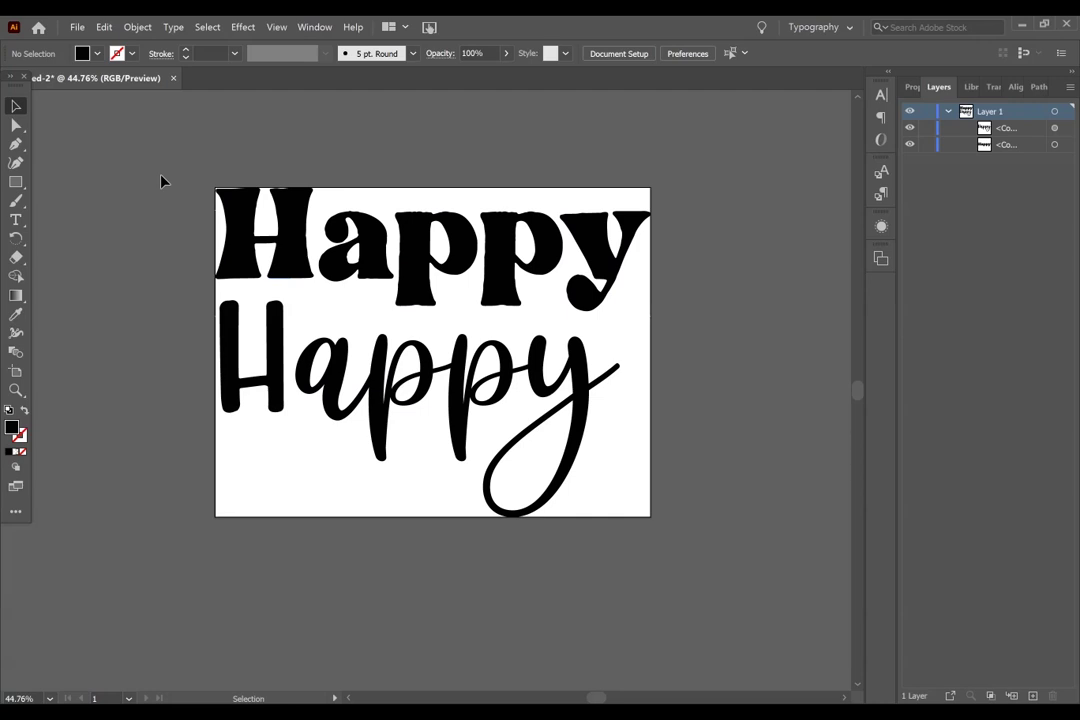
Step: Save the design to the Desktop as Happy.svg, accepting the SVG options
left_click(80, 25)
left_click(112, 125)
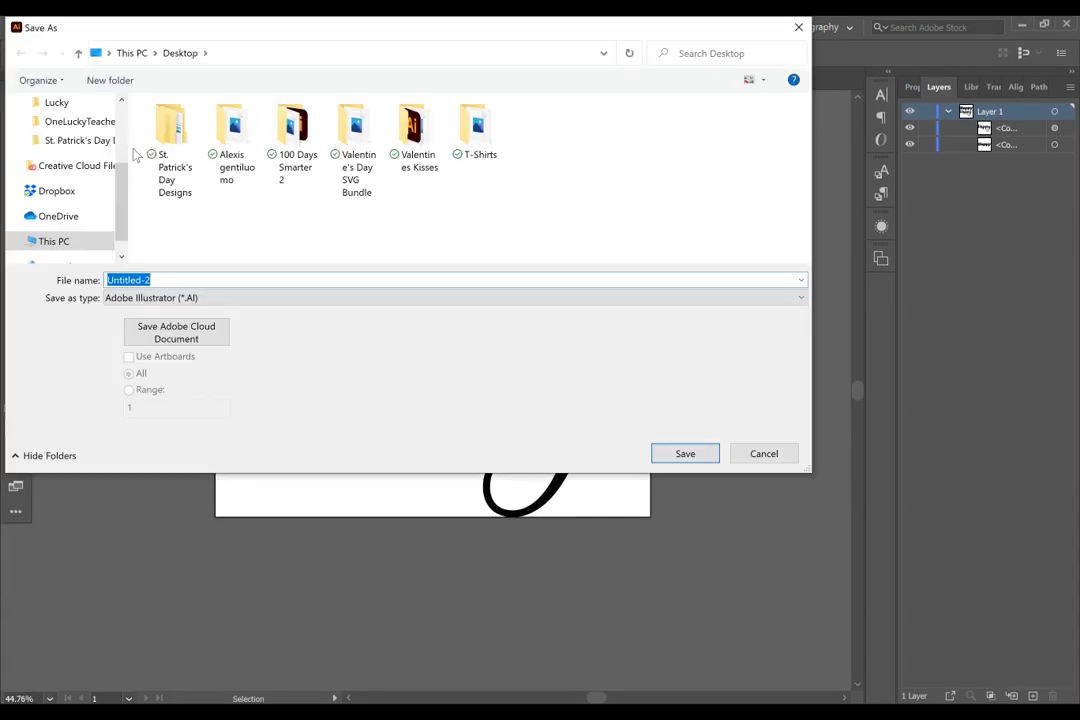
type("Happy")
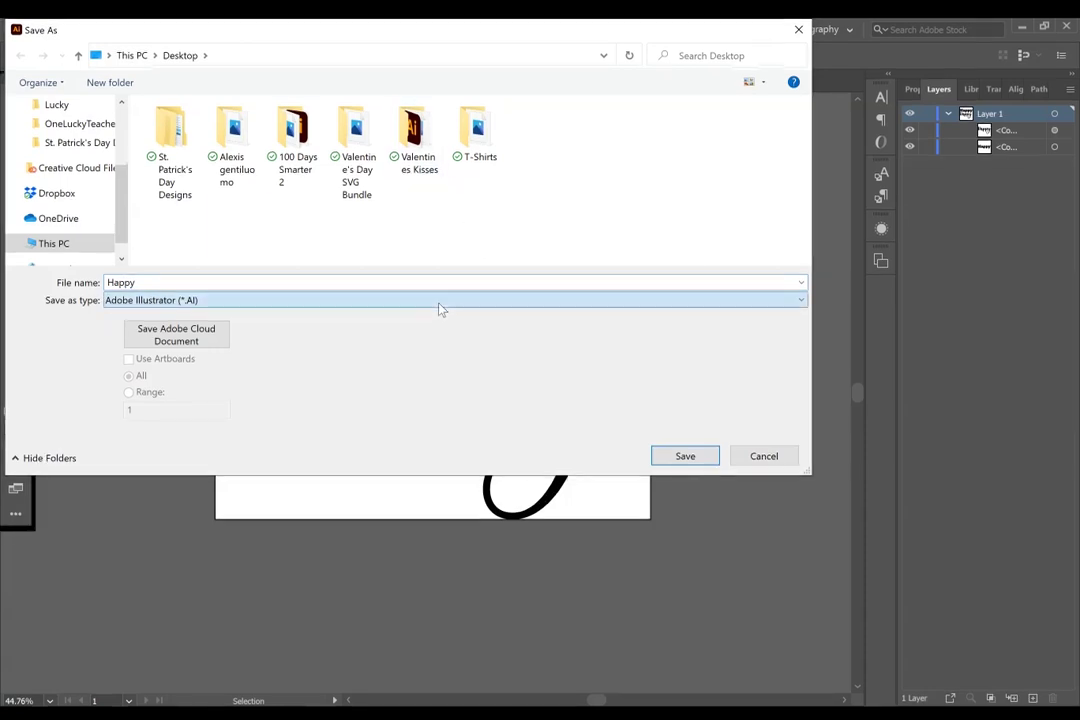
left_click(390, 300)
left_click(390, 366)
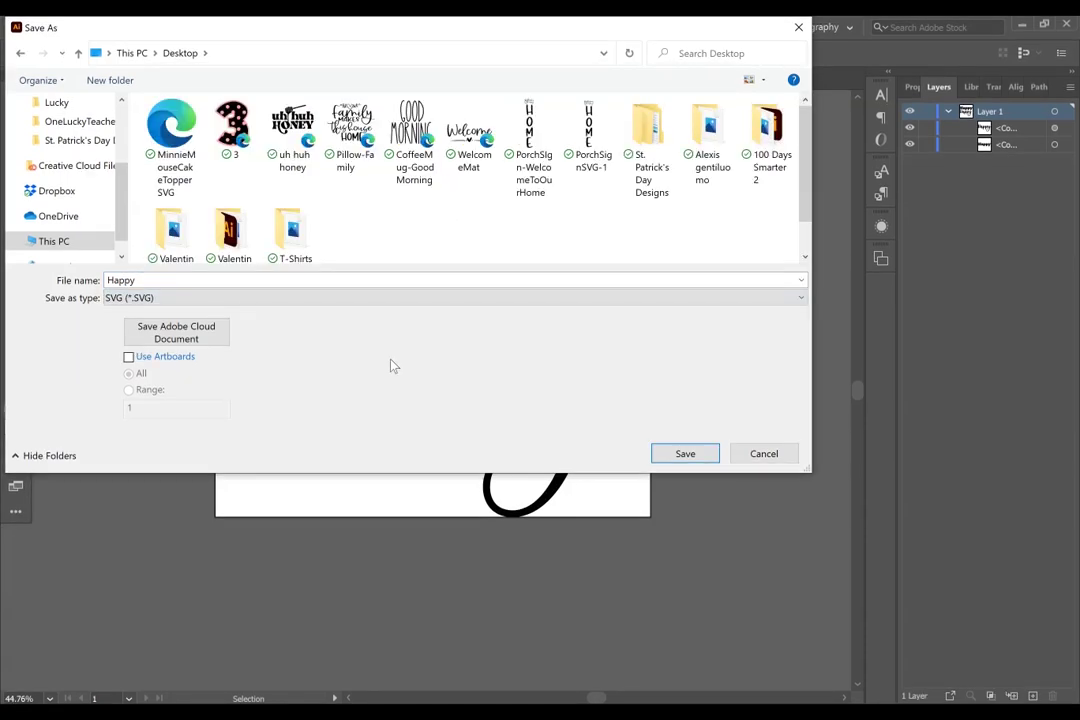
left_click(682, 458)
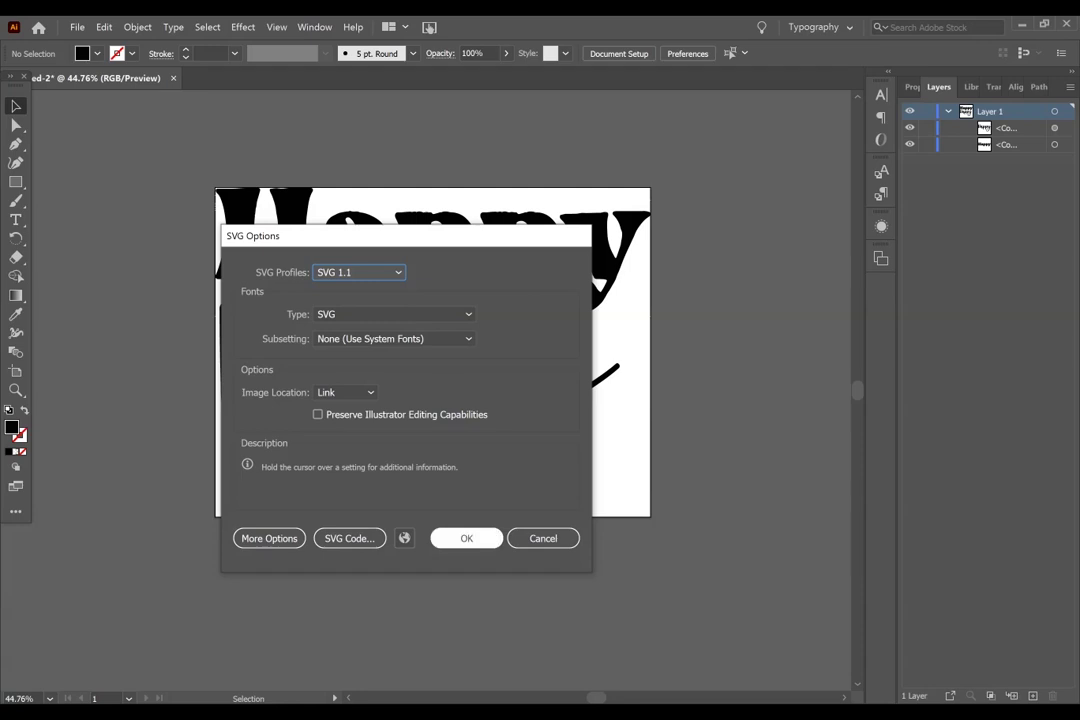
left_click(452, 537)
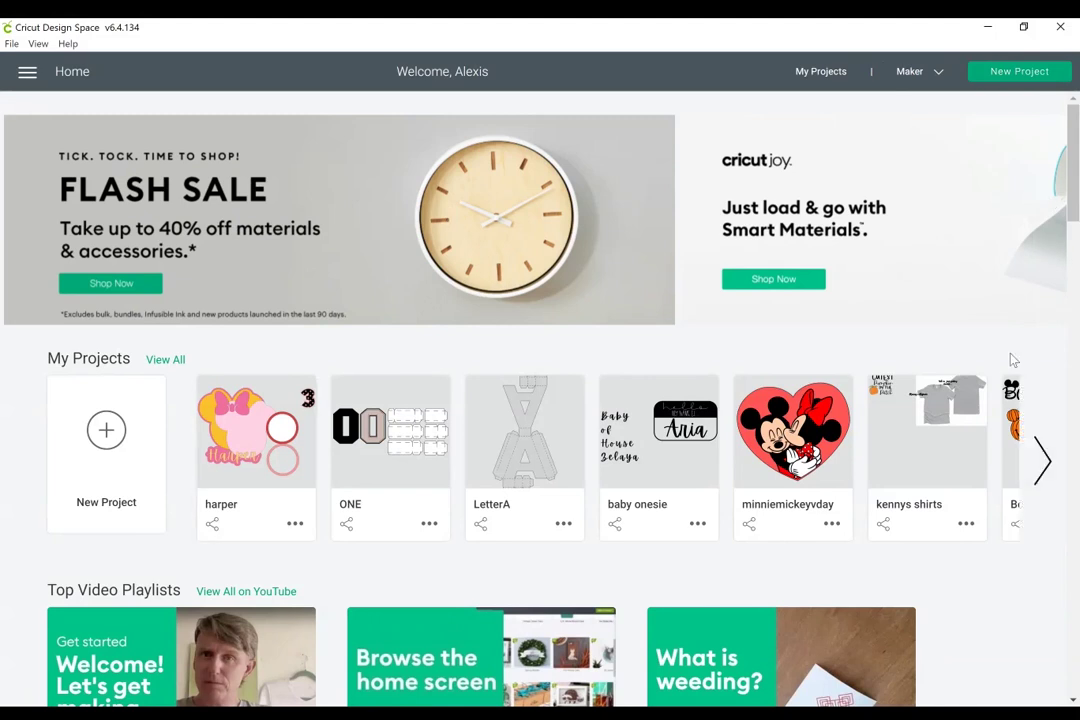
Step: Start a new Design Space project and upload the Happy SVG as a cut image
left_click(1025, 85)
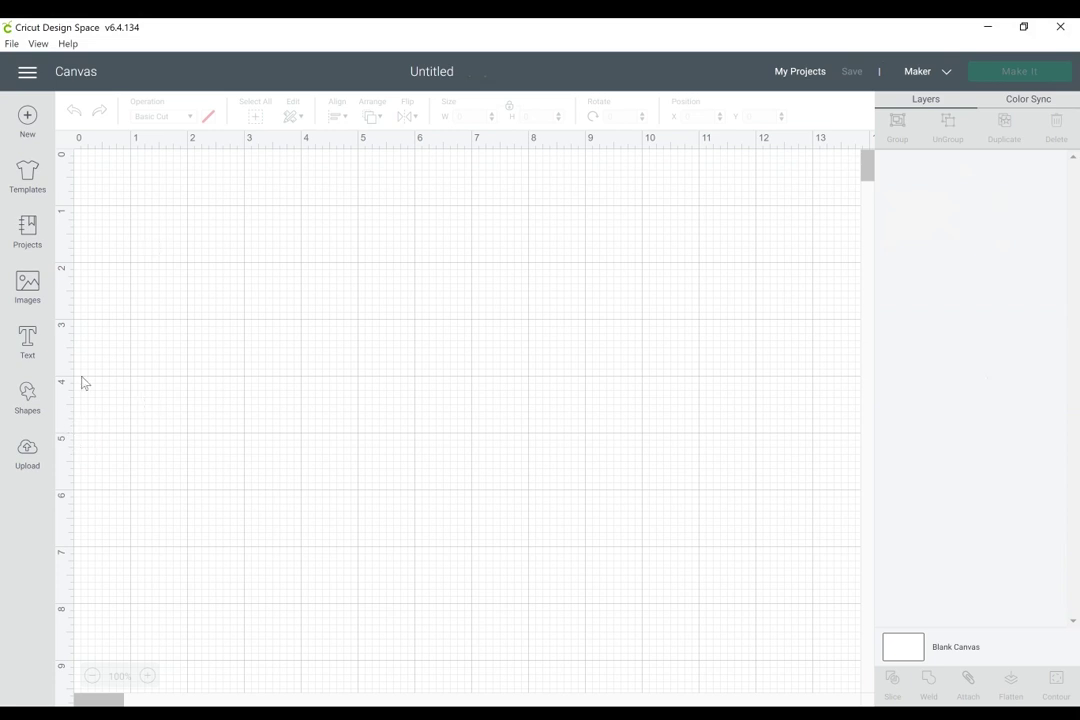
left_click(8, 474)
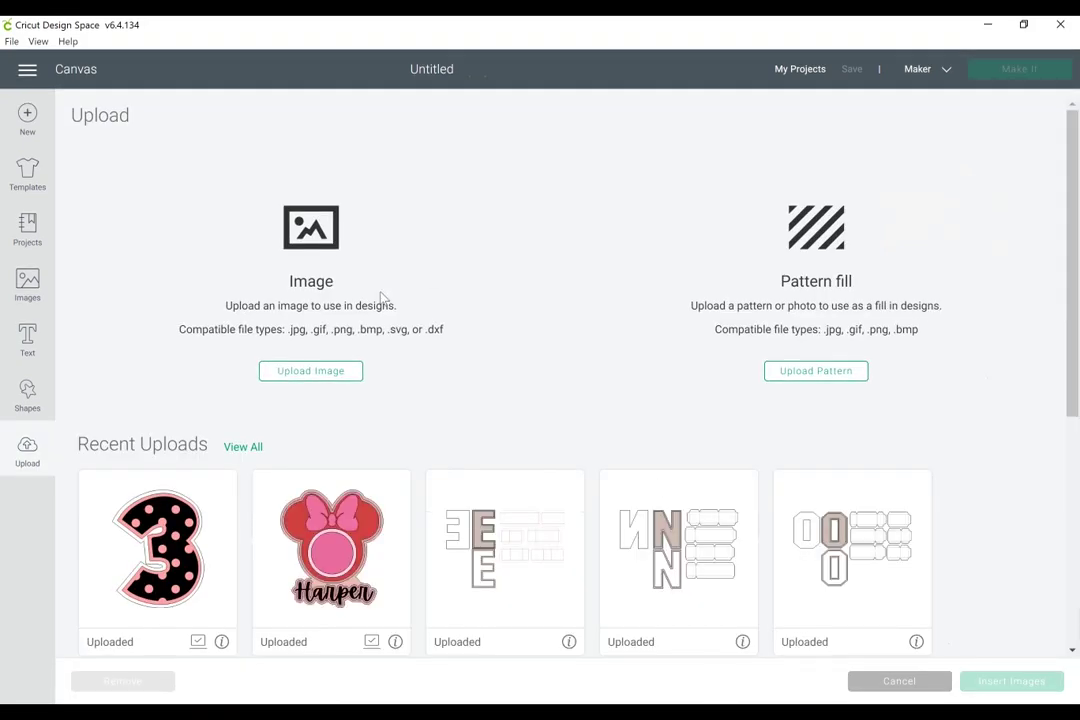
left_click(321, 377)
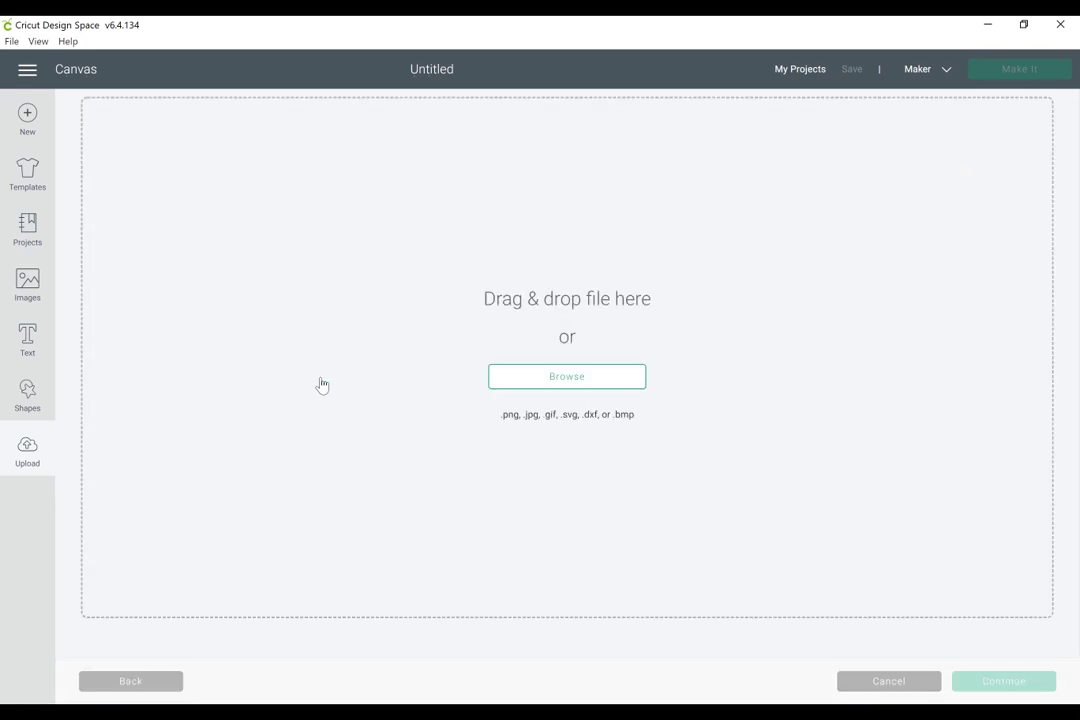
left_click(550, 376)
left_click(165, 150)
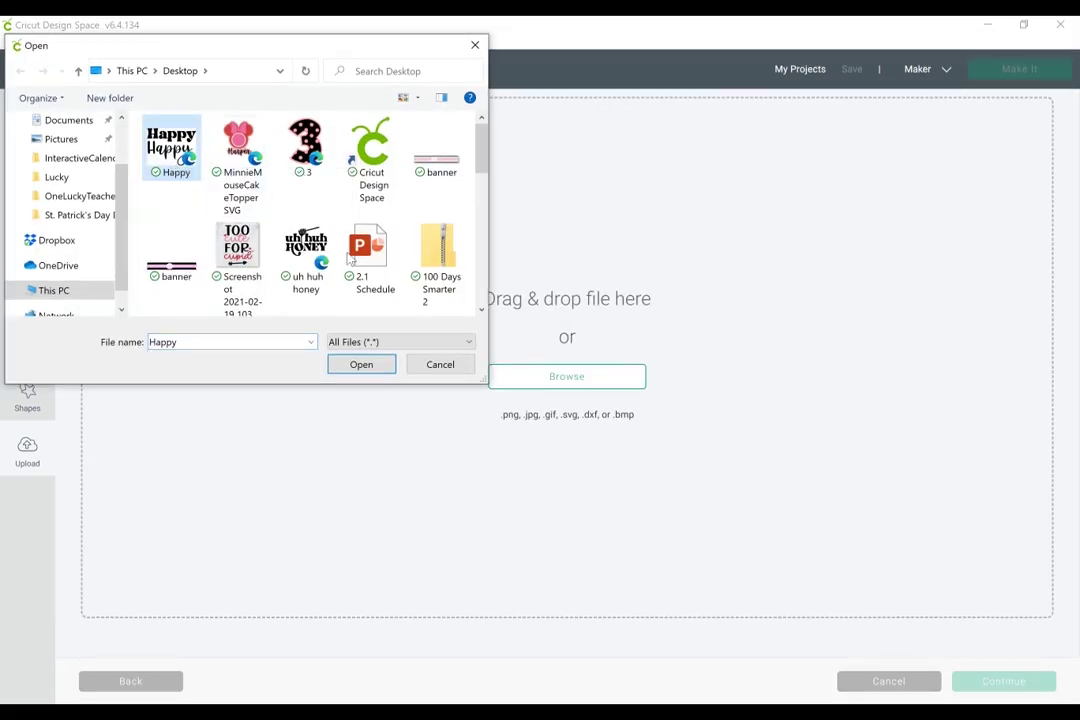
left_click(362, 364)
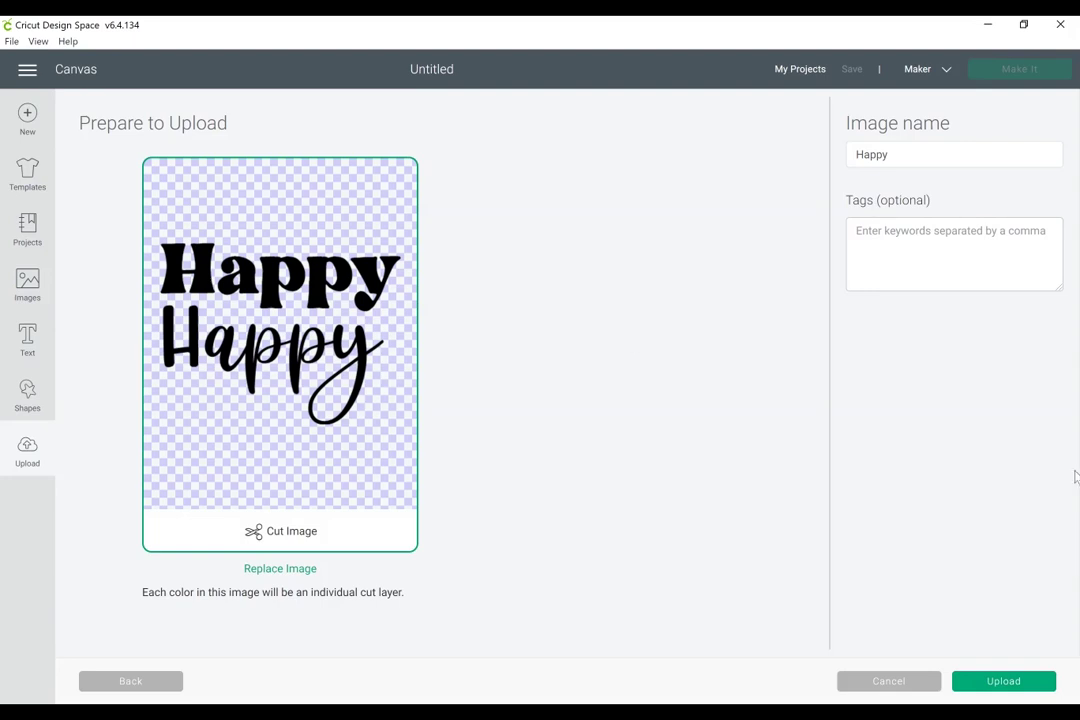
left_click(986, 682)
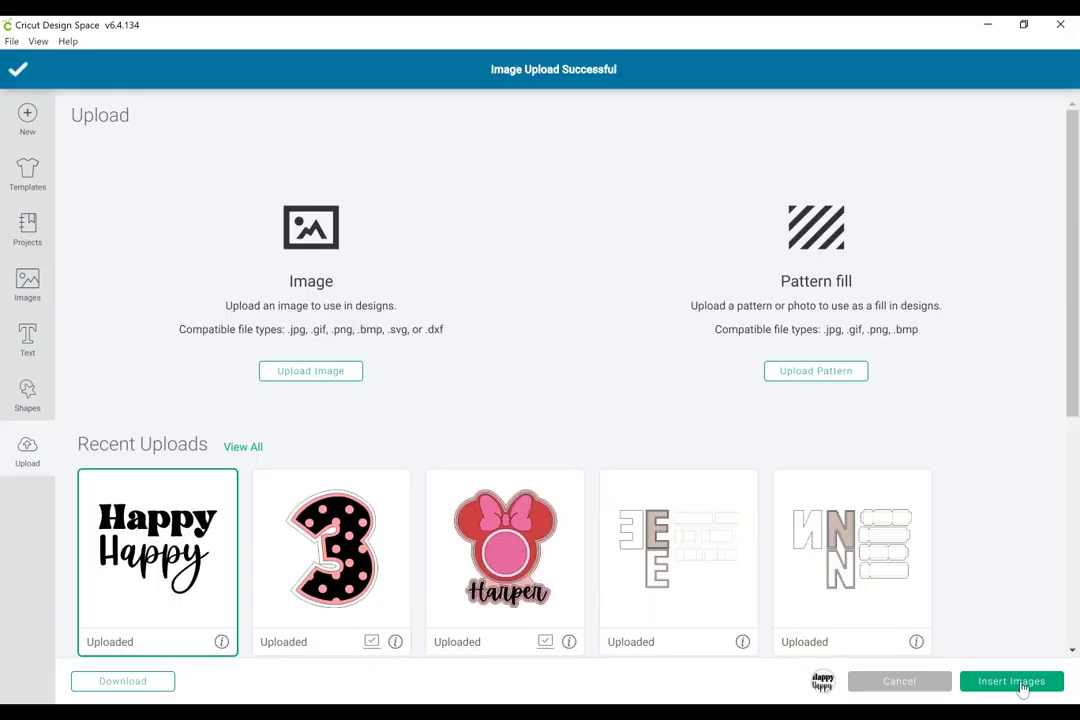
Step: Insert the Happy image, ungroup it, and move the script Happy lower and right
left_click(1015, 683)
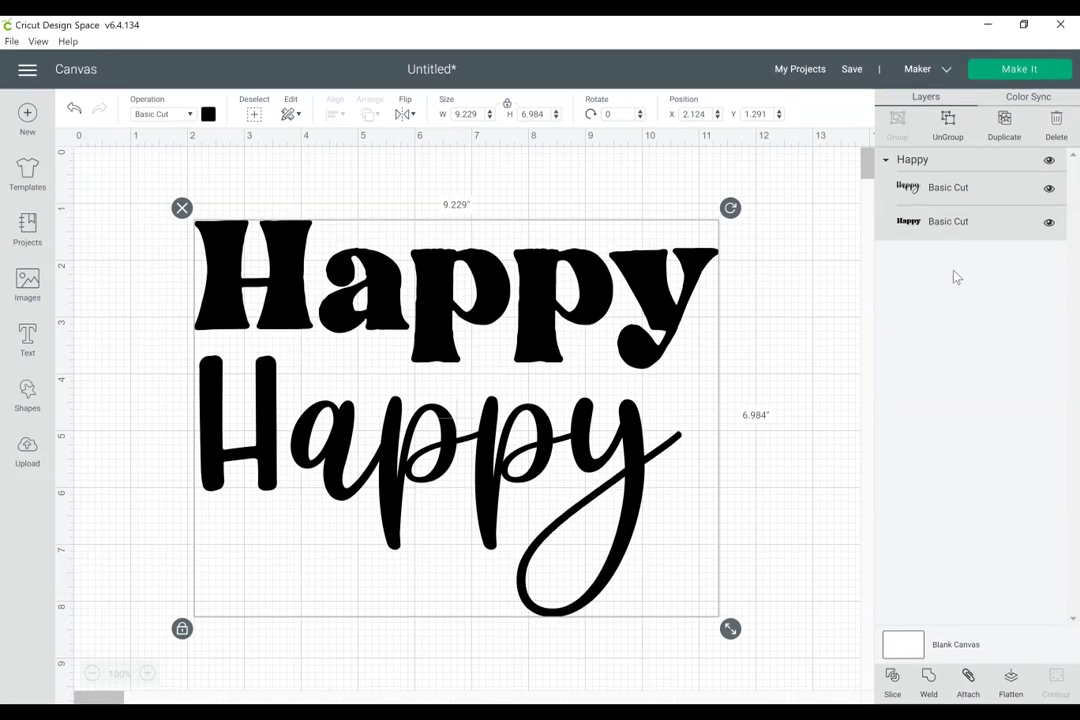
left_click(947, 120)
left_click(613, 310)
left_click(537, 432)
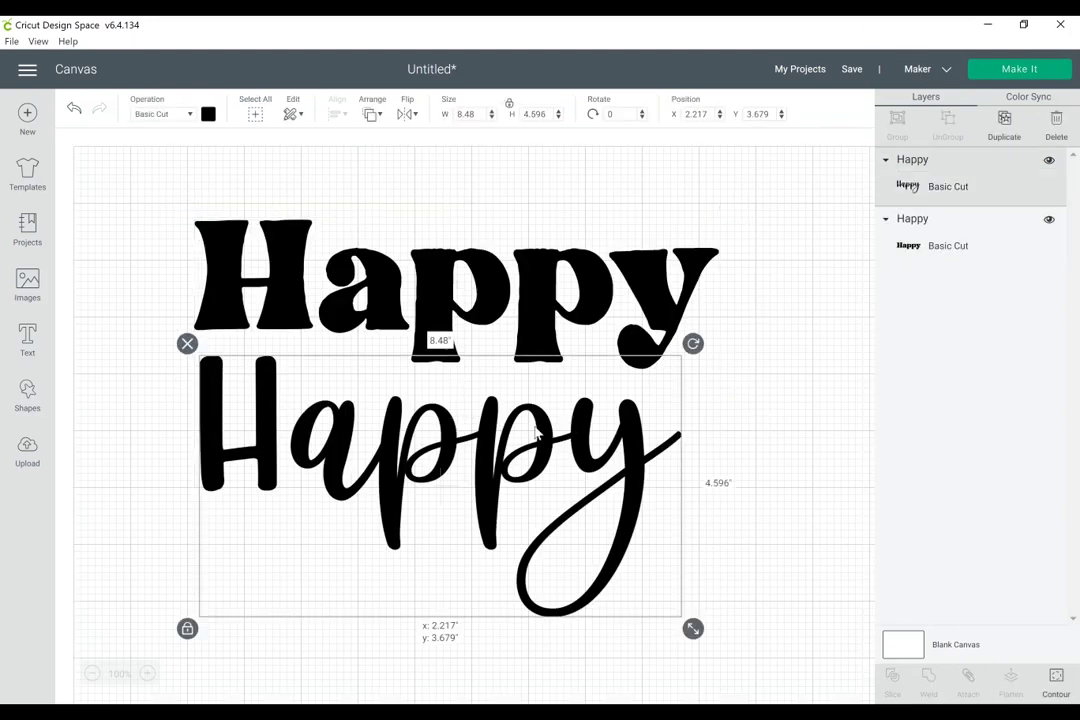
left_click_drag(537, 432, 588, 487)
Step: Colour the bold Happy pink and the script Happy yellow, then continue to mat preparation
left_click(542, 307)
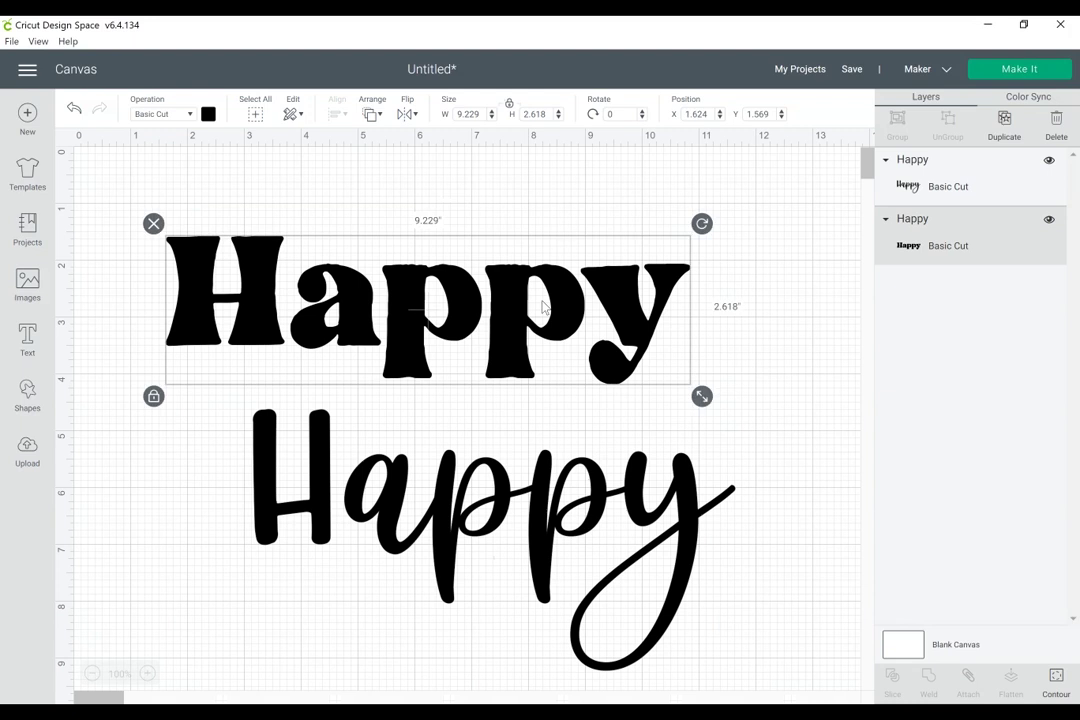
left_click(208, 114)
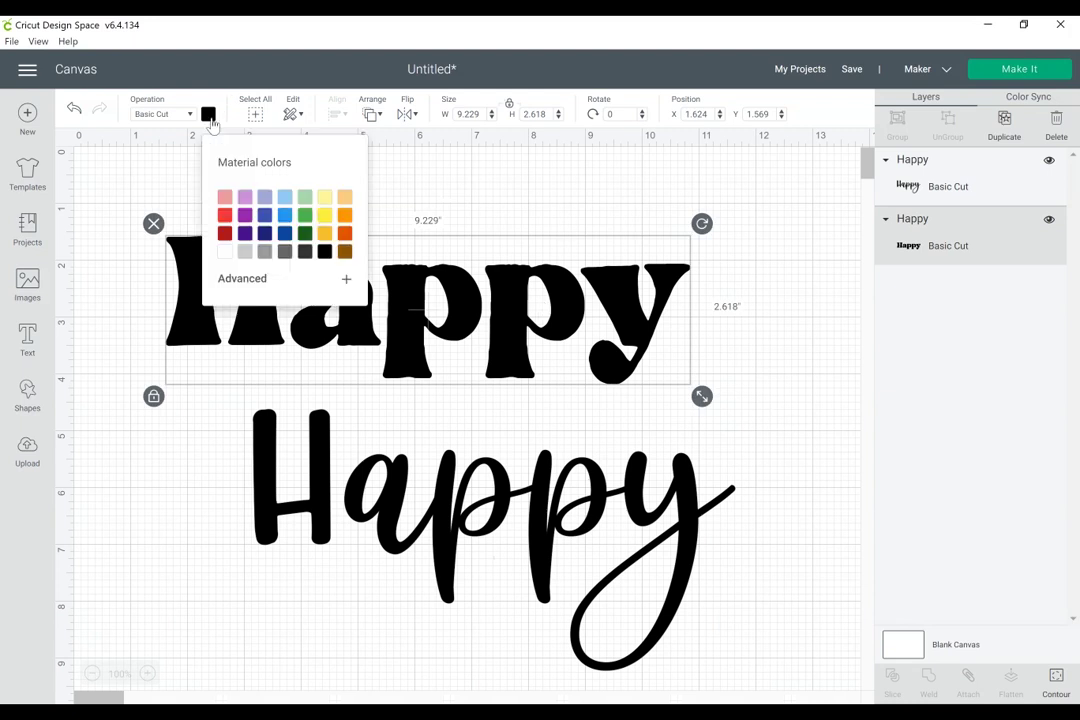
left_click(225, 197)
left_click(337, 415)
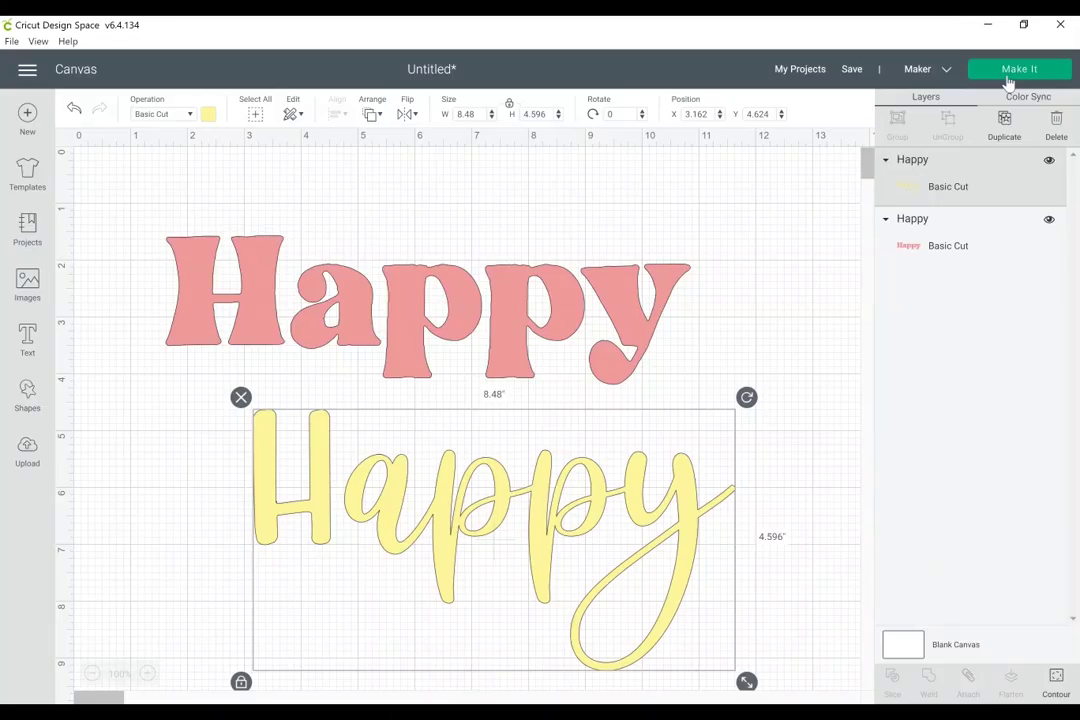
left_click(1008, 80)
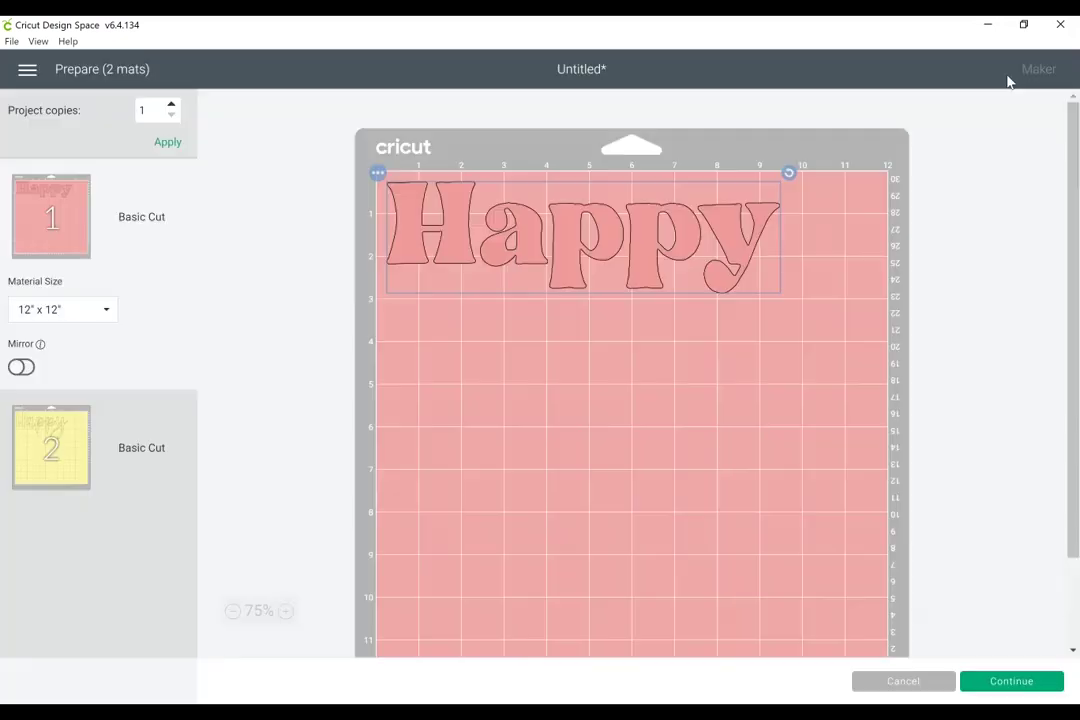